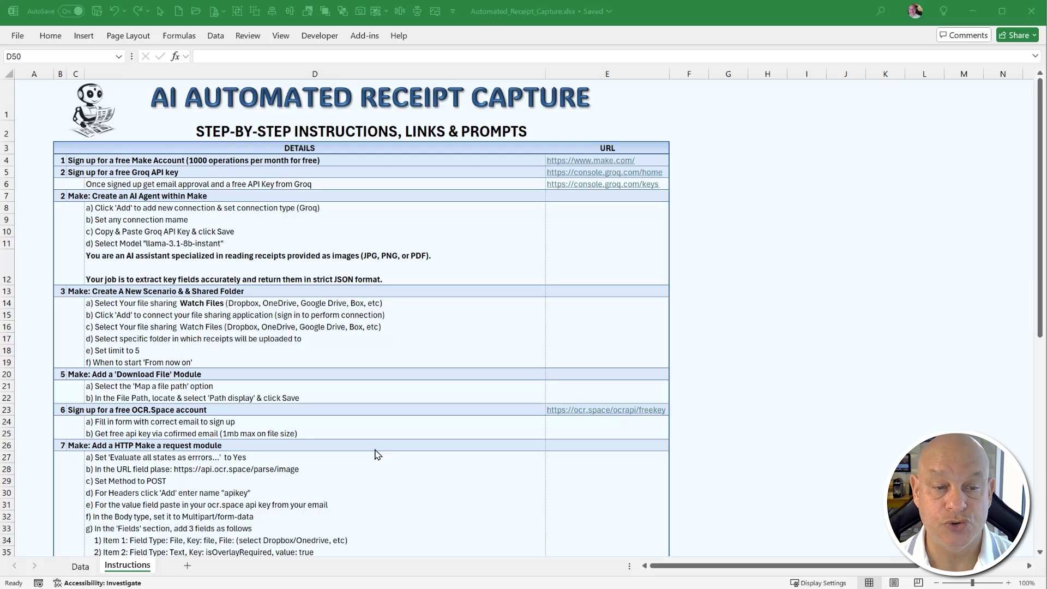
- Bring the receipt capture workbook to the front and show its Data sheet
{"action": "left_click", "coordinate": [80, 568]}
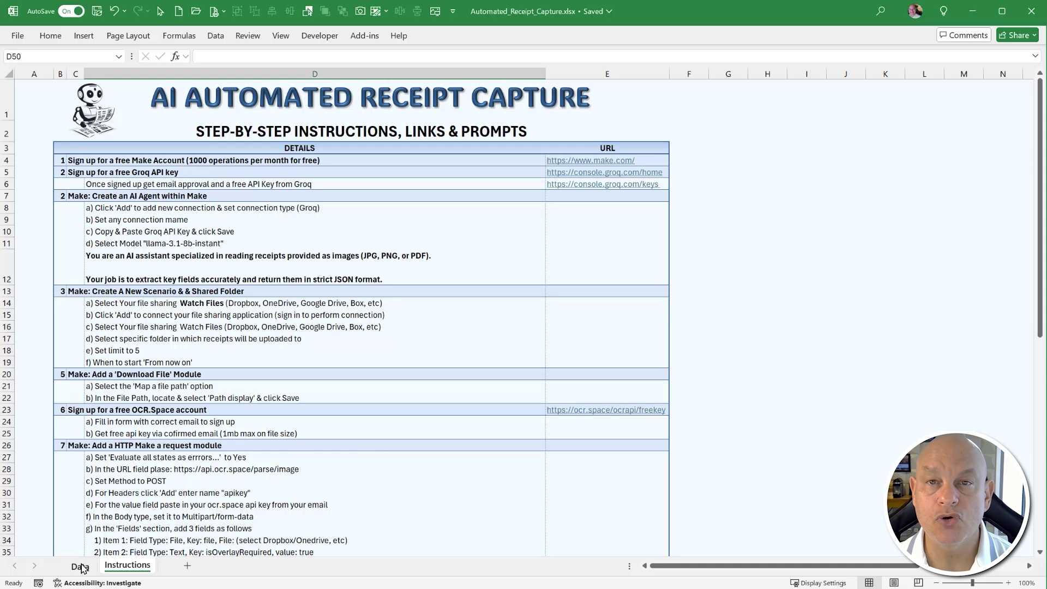
{"action": "left_click", "coordinate": [81, 567]}
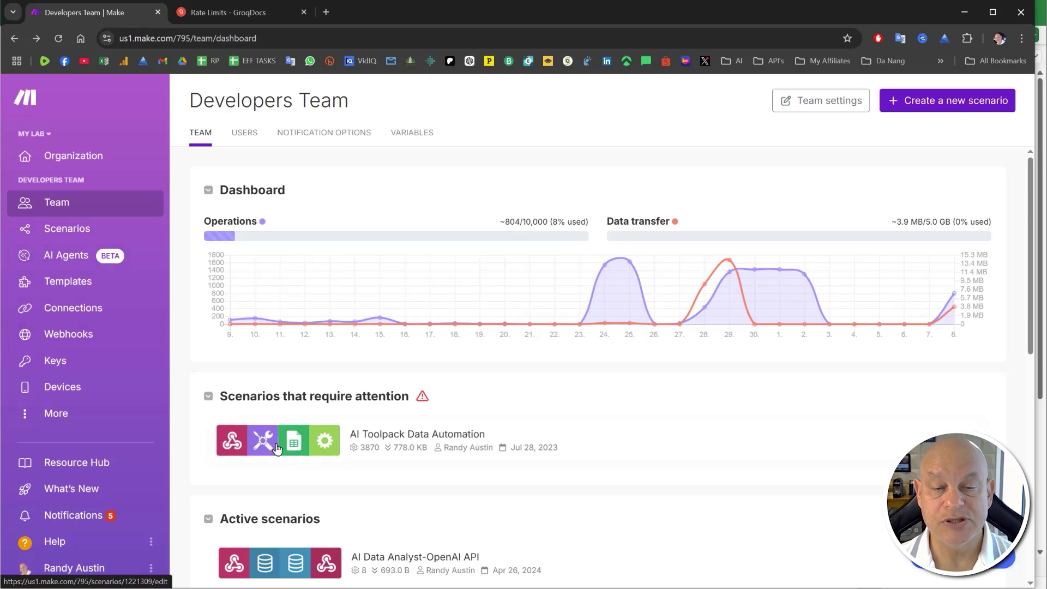
- Scroll to Active scenarios and open the AI Receipt Data scenario card
{"action": "scroll", "coordinate": [276, 448], "scroll_direction": "down", "scroll_amount": 5}
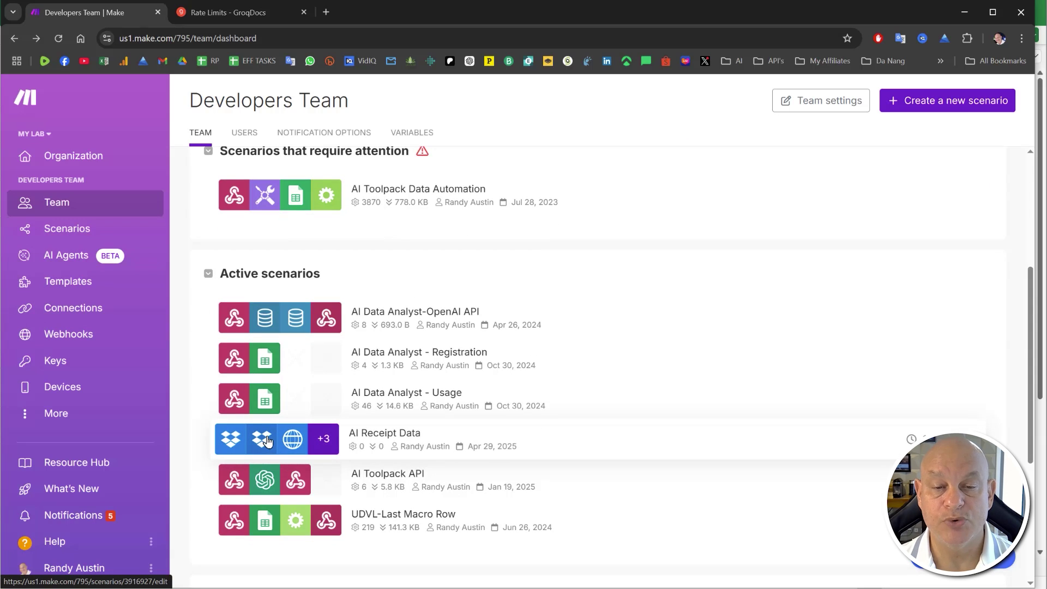
{"action": "left_click", "coordinate": [260, 436]}
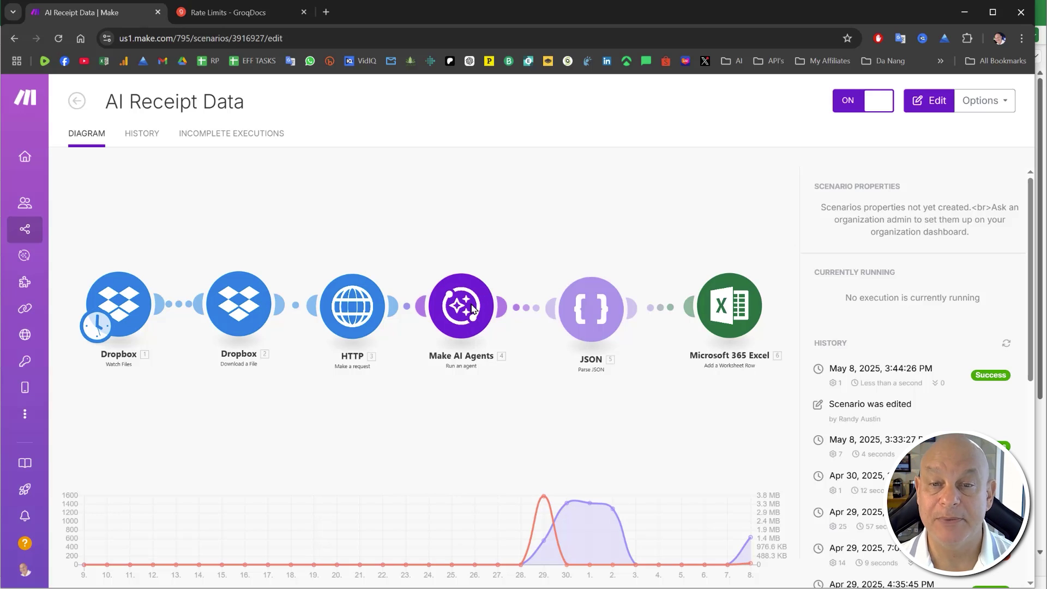
- In edit mode, delete the Make AI Agents module despite its JSON module reference
{"action": "left_click", "coordinate": [424, 400]}
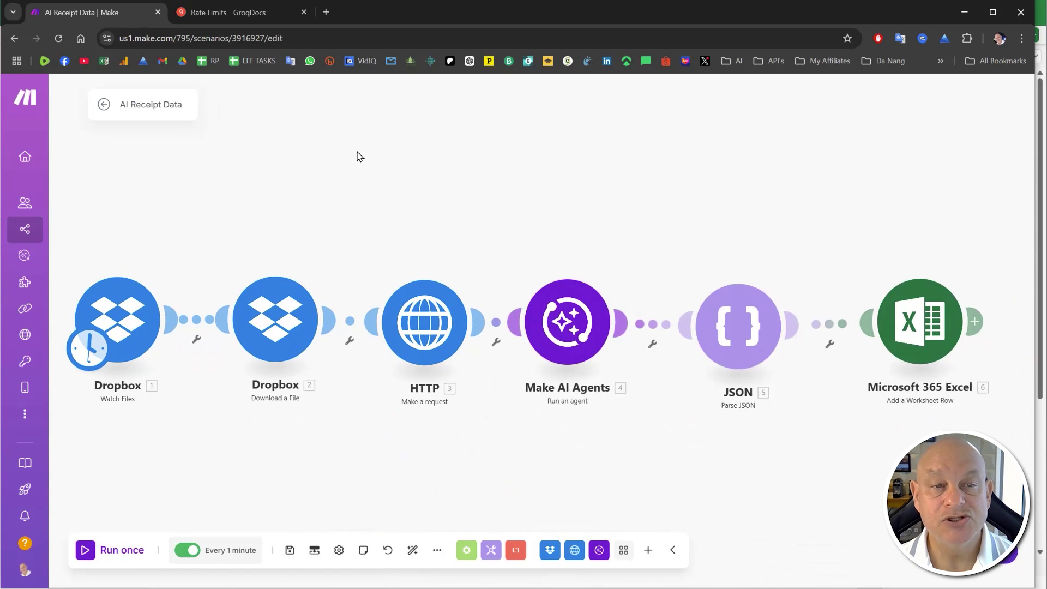
{"action": "right_click", "coordinate": [567, 310]}
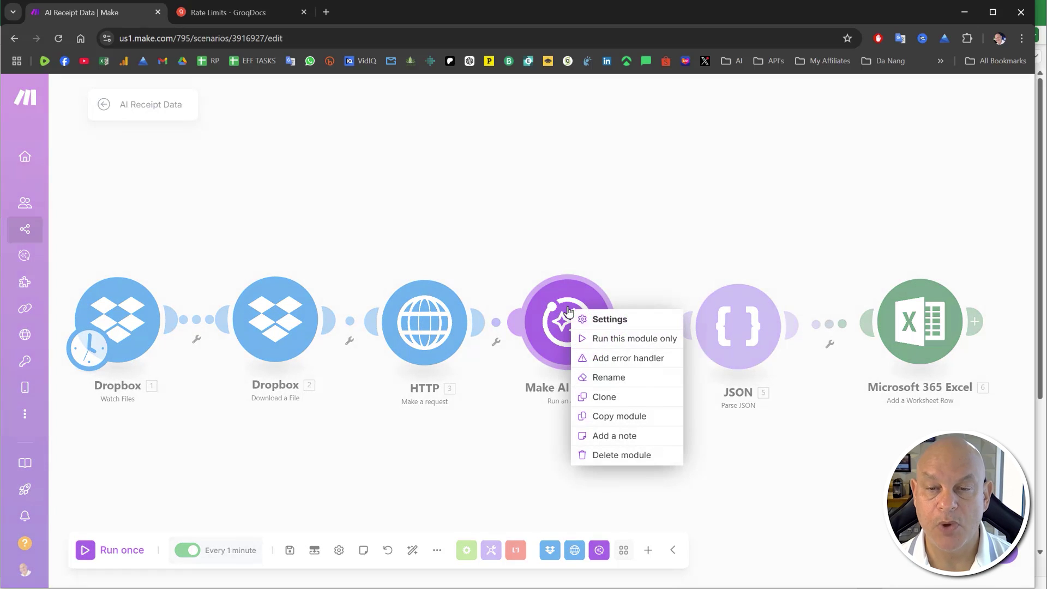
{"action": "left_click", "coordinate": [576, 219]}
{"action": "right_click", "coordinate": [562, 324]}
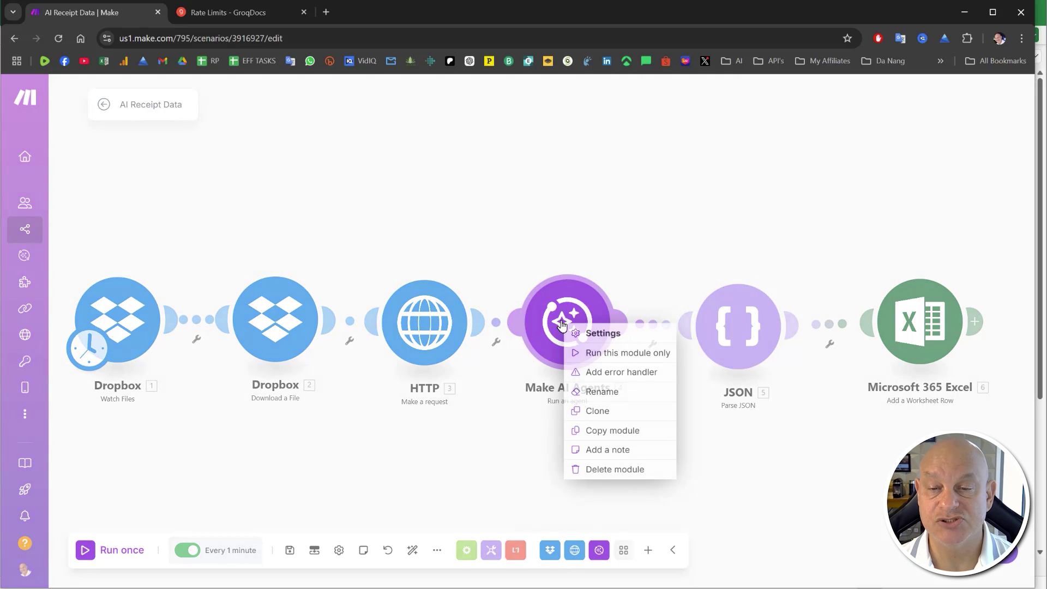
{"action": "left_click", "coordinate": [616, 471]}
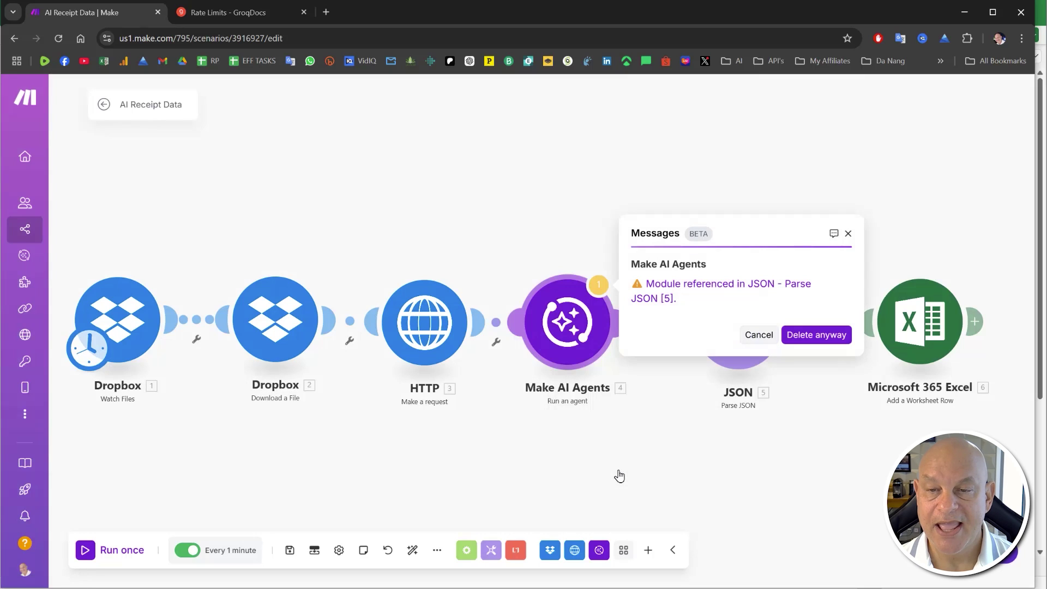
{"action": "left_click", "coordinate": [819, 337]}
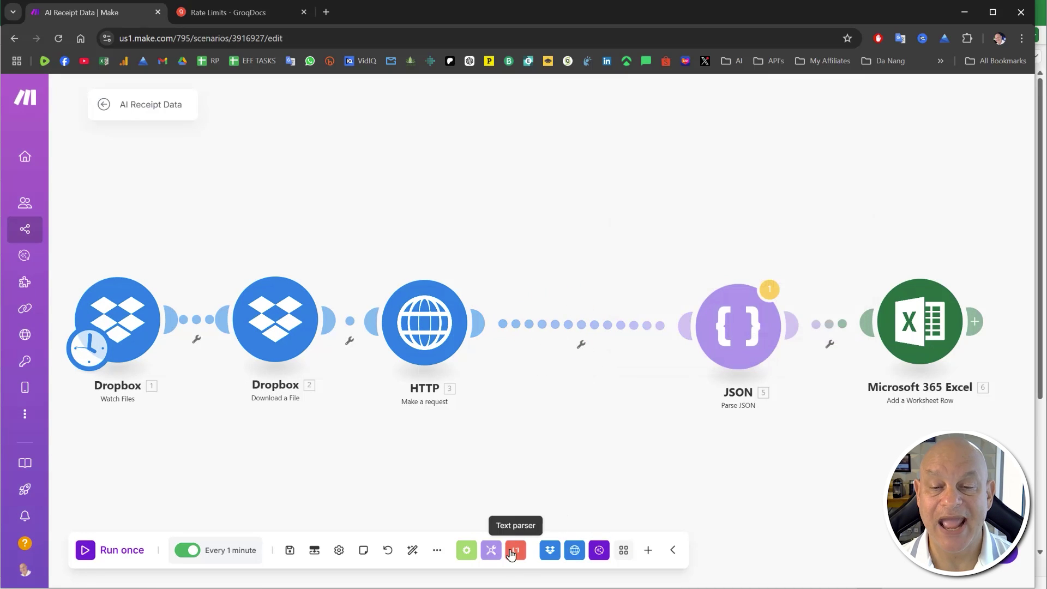
- Add Groq's Create a Chat Completion module and line it up between HTTP and JSON
{"action": "left_click", "coordinate": [648, 550]}
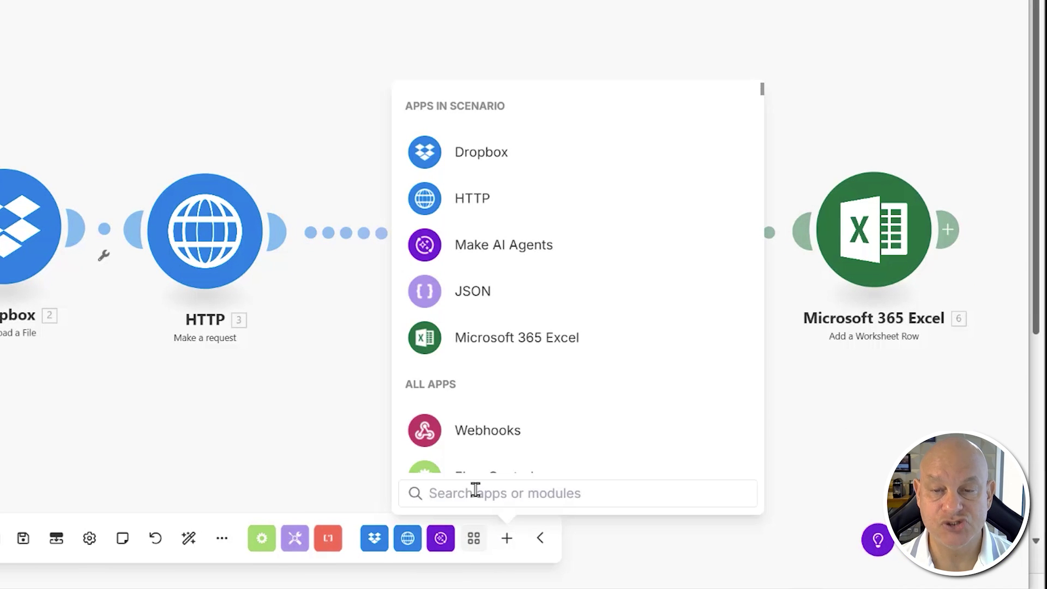
{"action": "type", "text": "groq"}
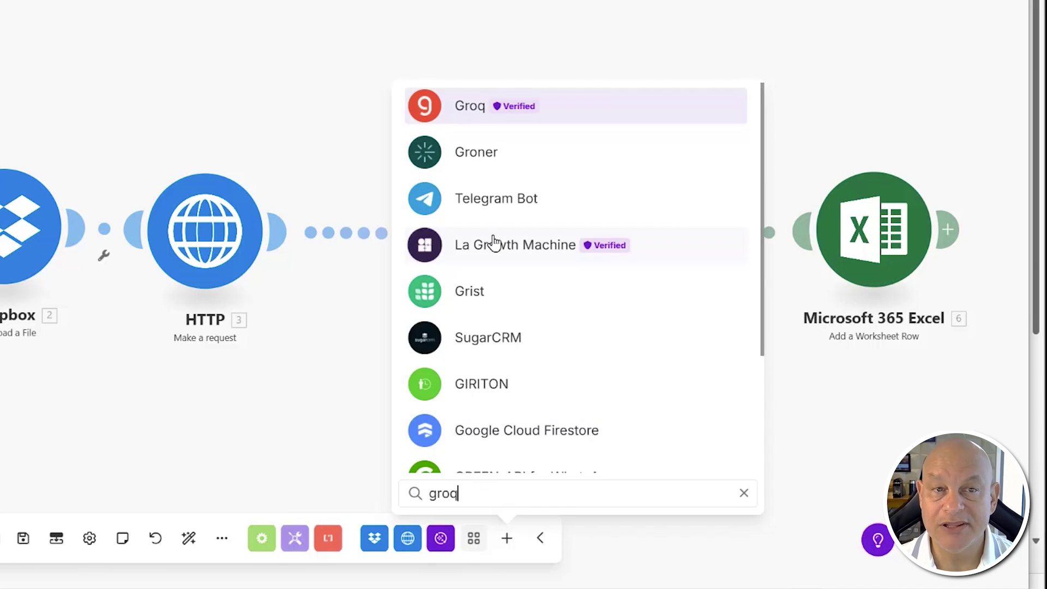
{"action": "left_click", "coordinate": [454, 114]}
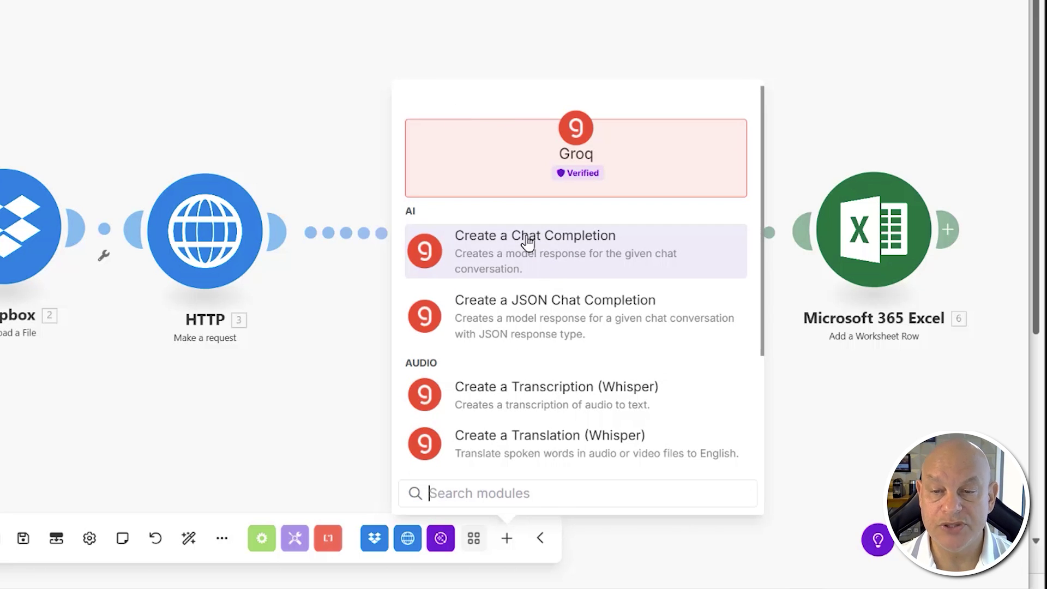
{"action": "scroll", "coordinate": [512, 289], "scroll_direction": "down", "scroll_amount": 2}
{"action": "scroll", "coordinate": [514, 289], "scroll_direction": "down", "scroll_amount": 2}
{"action": "scroll", "coordinate": [513, 284], "scroll_direction": "up", "scroll_amount": 4}
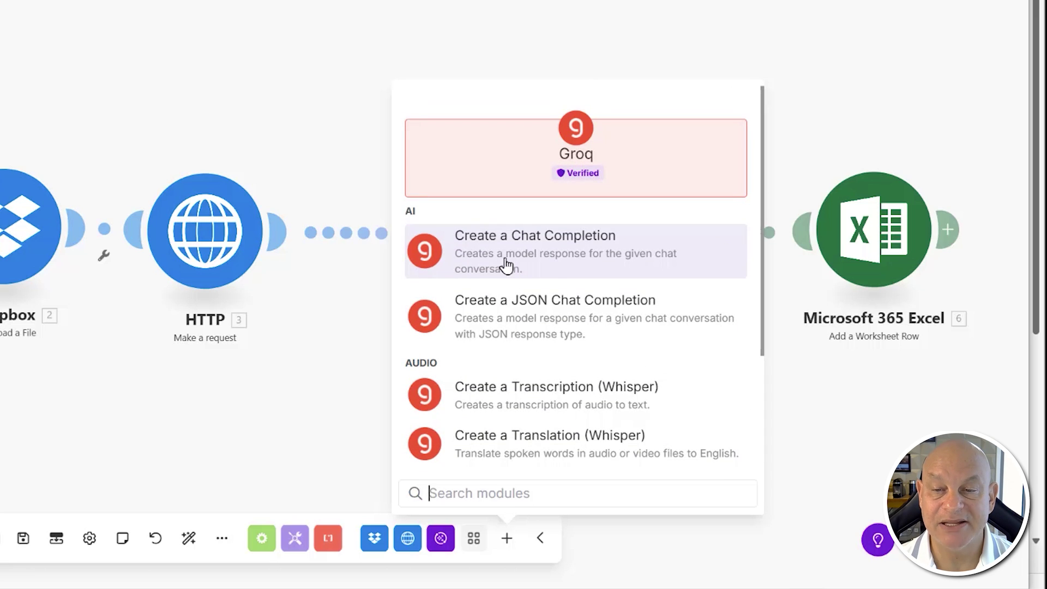
{"action": "left_click", "coordinate": [629, 257]}
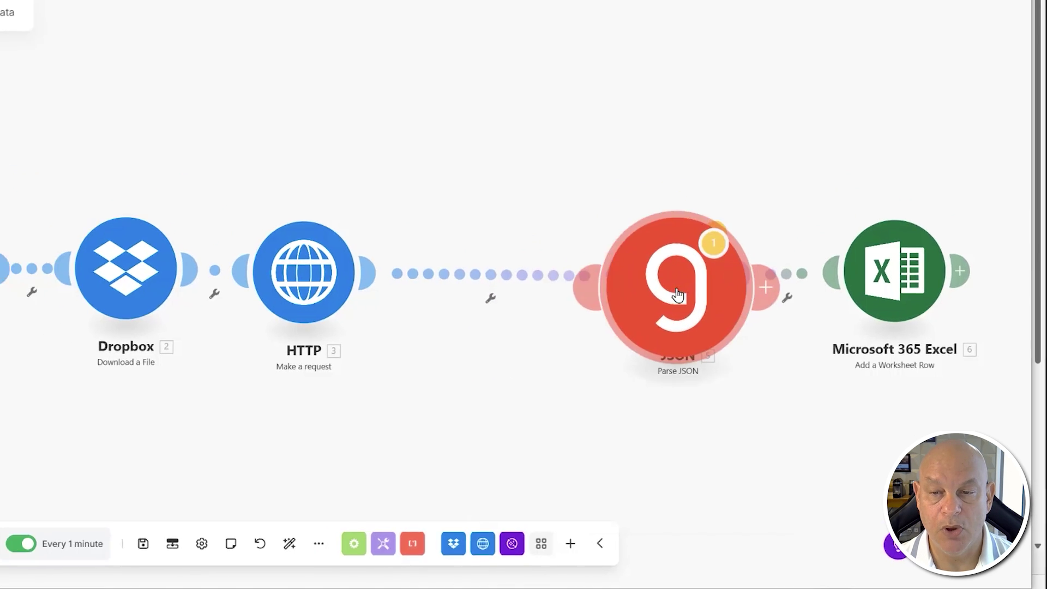
{"action": "left_click_drag", "start_coordinate": [678, 294], "coordinate": [565, 321]}
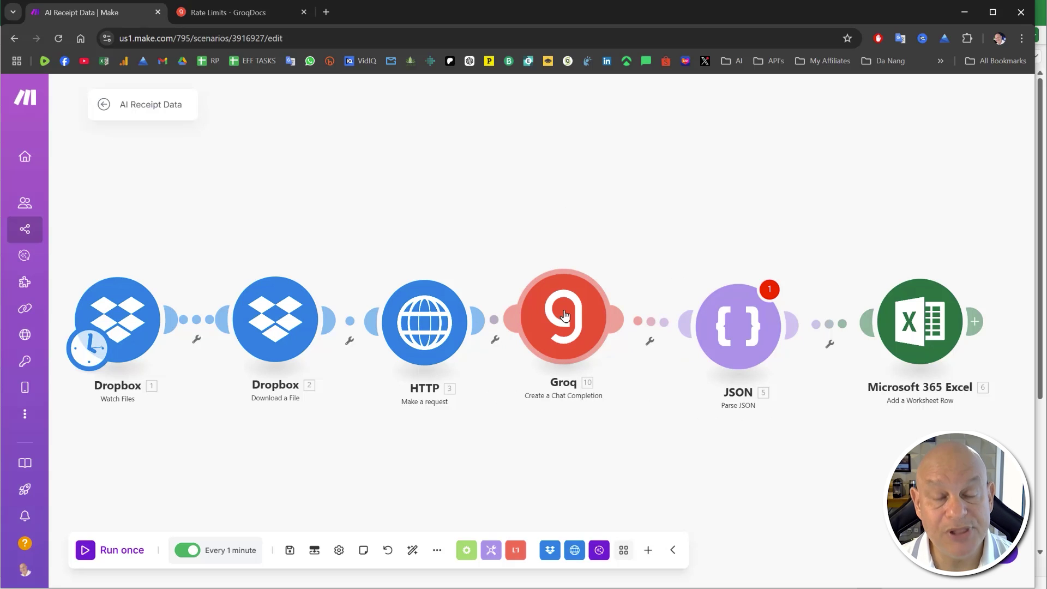
{"action": "left_click_drag", "start_coordinate": [565, 315], "coordinate": [568, 309]}
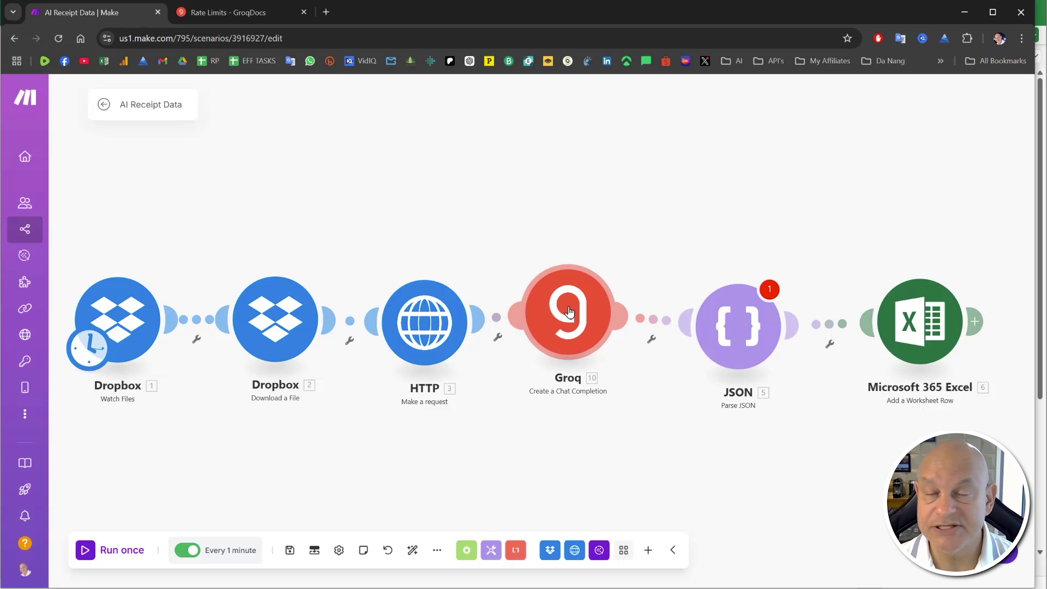
{"action": "left_click_drag", "start_coordinate": [568, 315], "coordinate": [577, 319]}
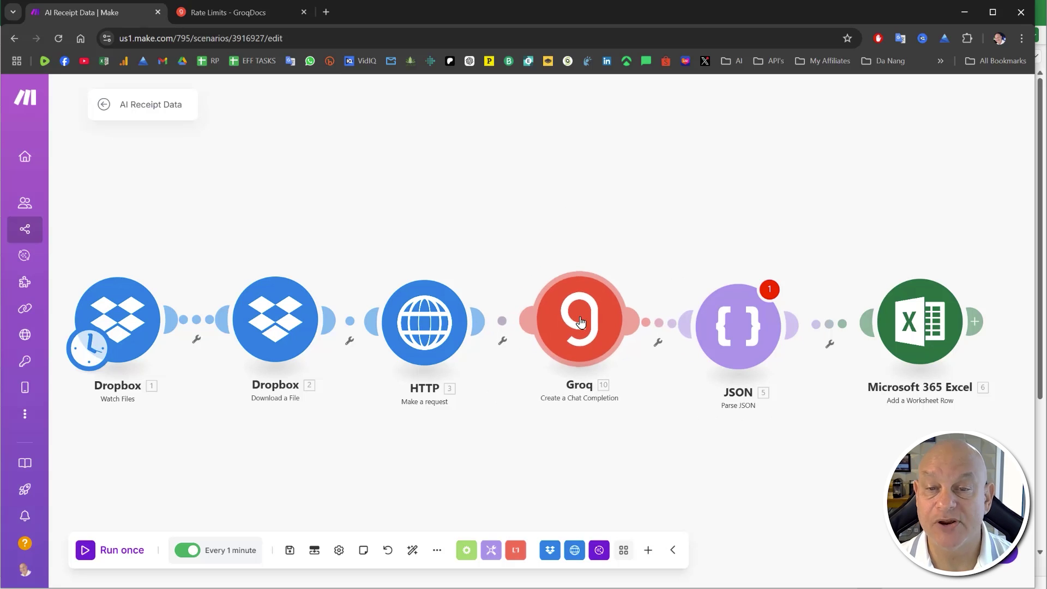
- Keep the Groq Data Extractor connection in the Groq module and bring up its model list
{"action": "left_click", "coordinate": [569, 319]}
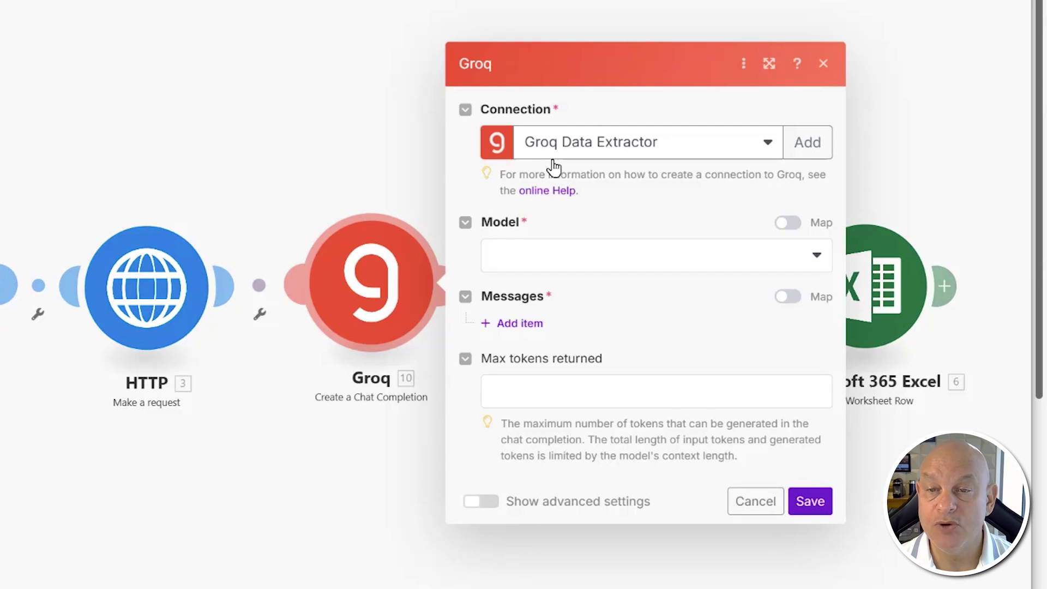
{"action": "left_click", "coordinate": [690, 155]}
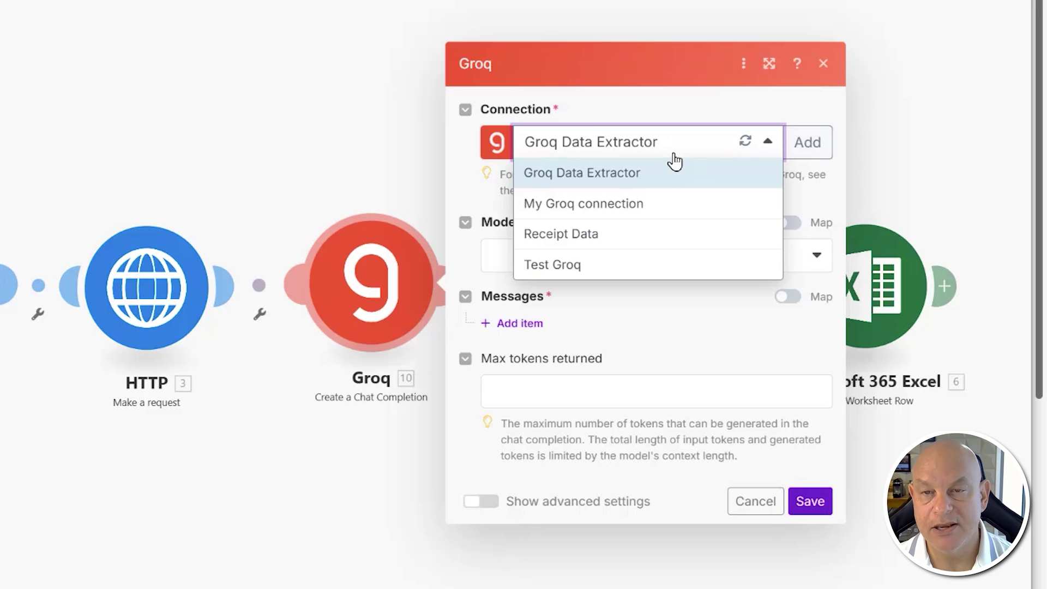
{"action": "left_click", "coordinate": [552, 180]}
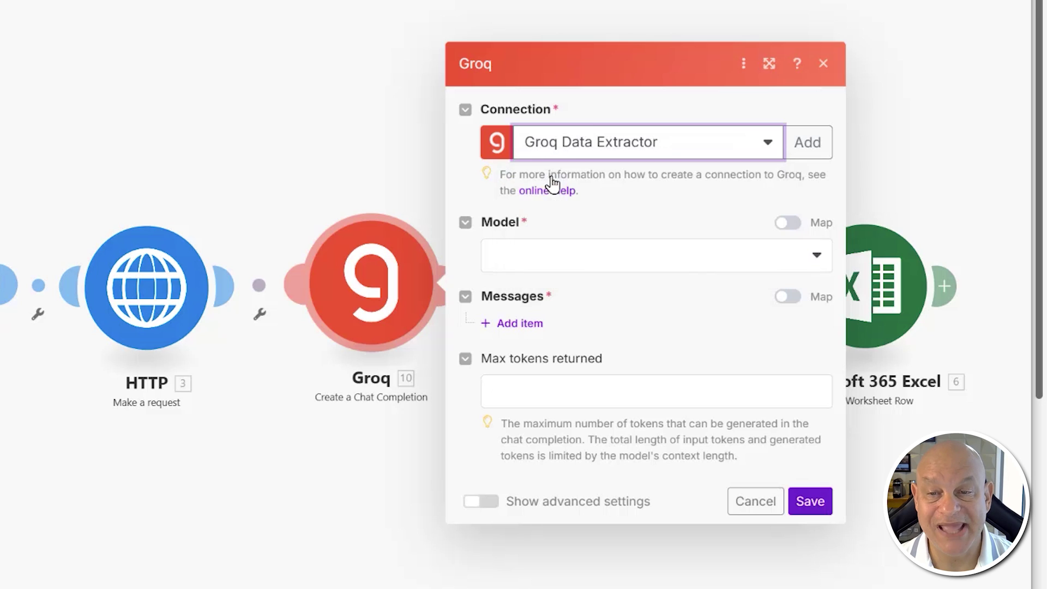
{"action": "left_click", "coordinate": [511, 266]}
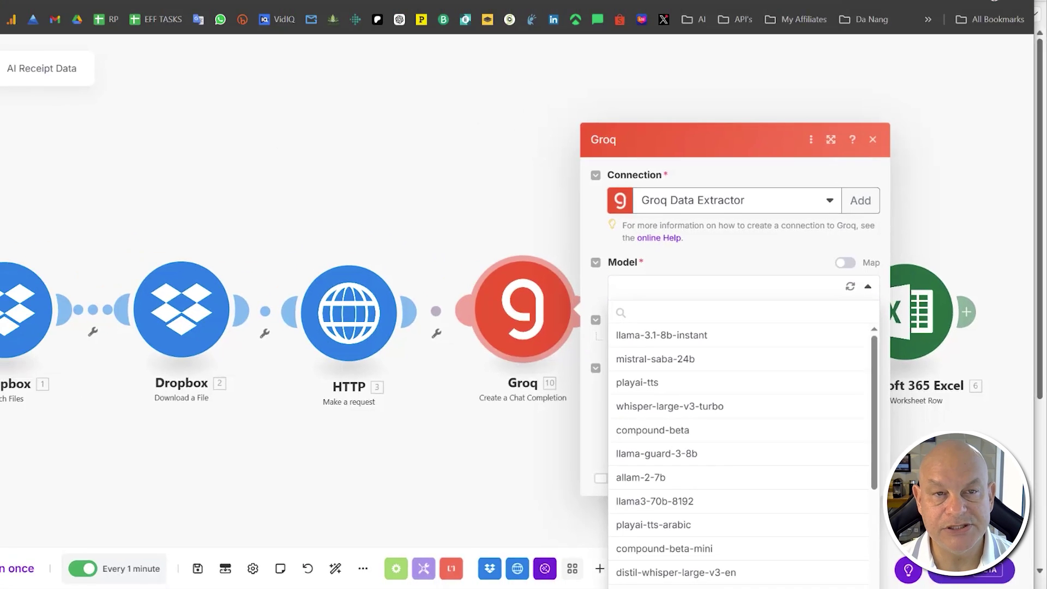
{"action": "left_click", "coordinate": [213, 12]}
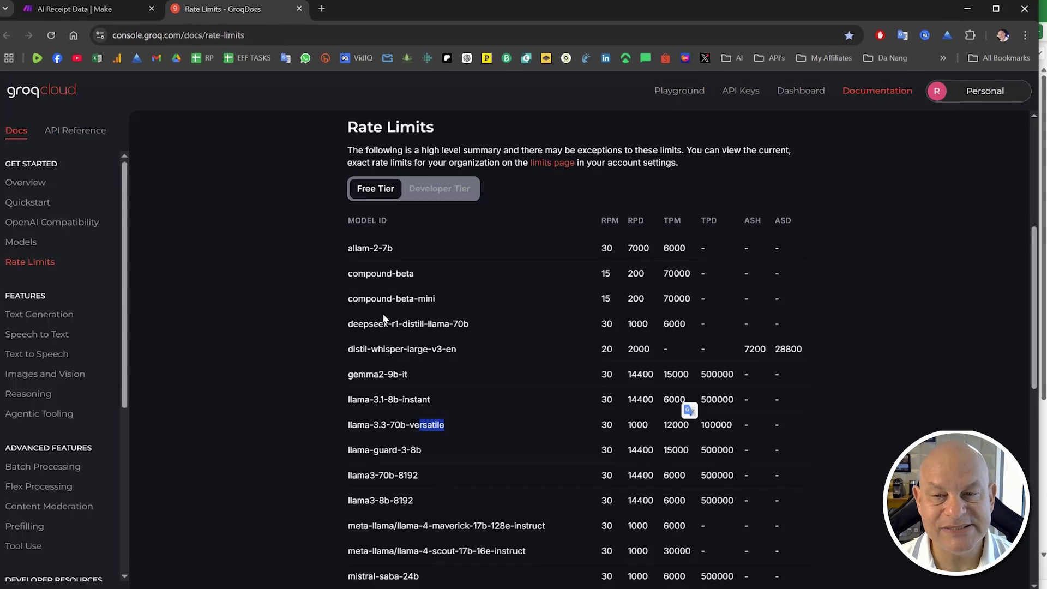
{"action": "scroll", "coordinate": [305, 456], "scroll_direction": "down", "scroll_amount": 3}
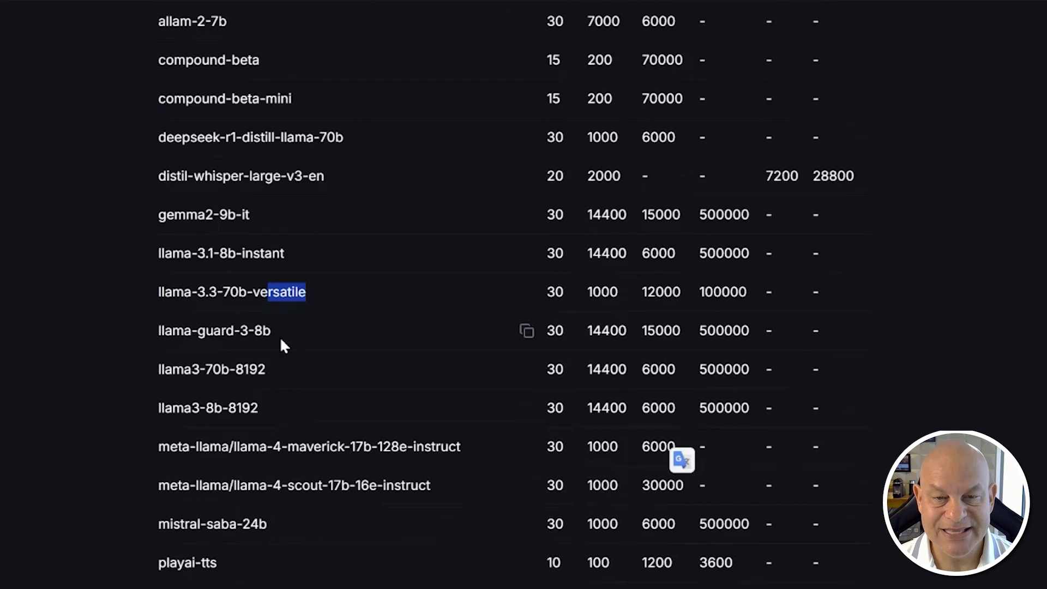
{"action": "left_click_drag", "start_coordinate": [300, 260], "coordinate": [213, 258]}
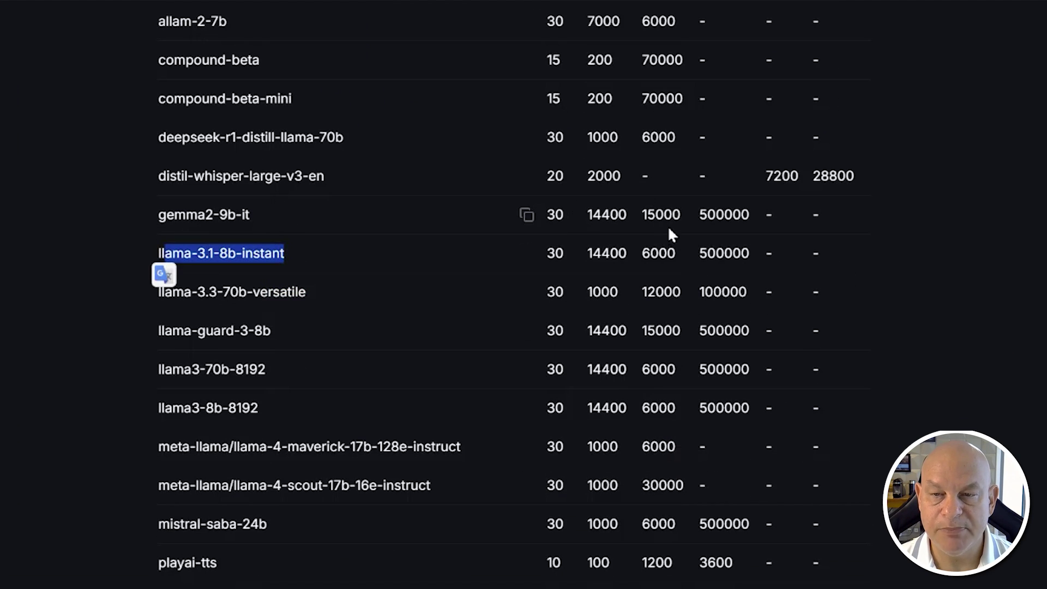
{"action": "left_click_drag", "start_coordinate": [641, 253], "coordinate": [674, 254]}
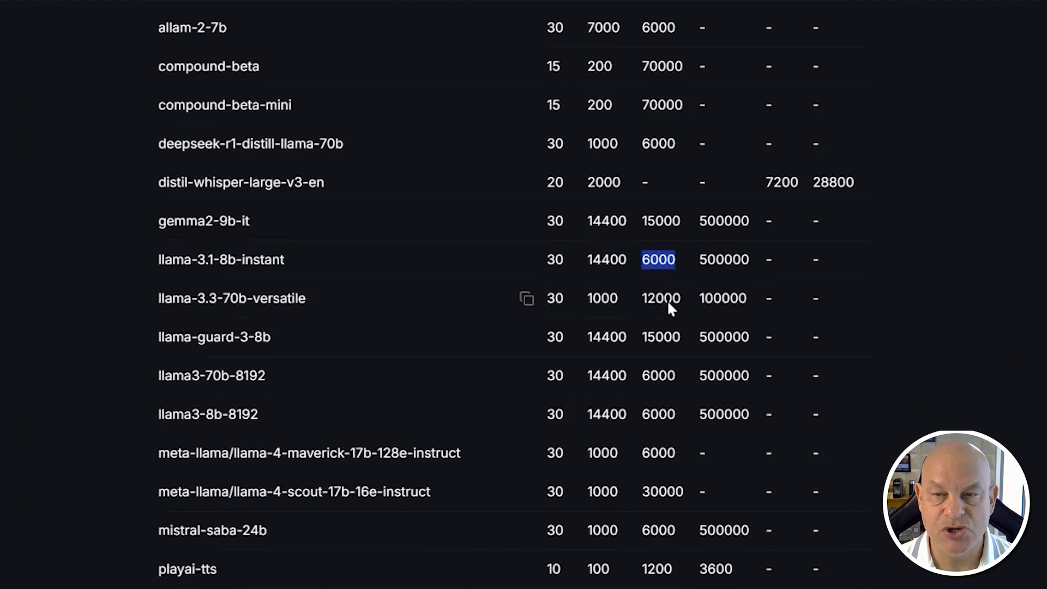
{"action": "scroll", "coordinate": [666, 299], "scroll_direction": "up", "scroll_amount": 5}
{"action": "scroll", "coordinate": [663, 335], "scroll_direction": "down", "scroll_amount": 3}
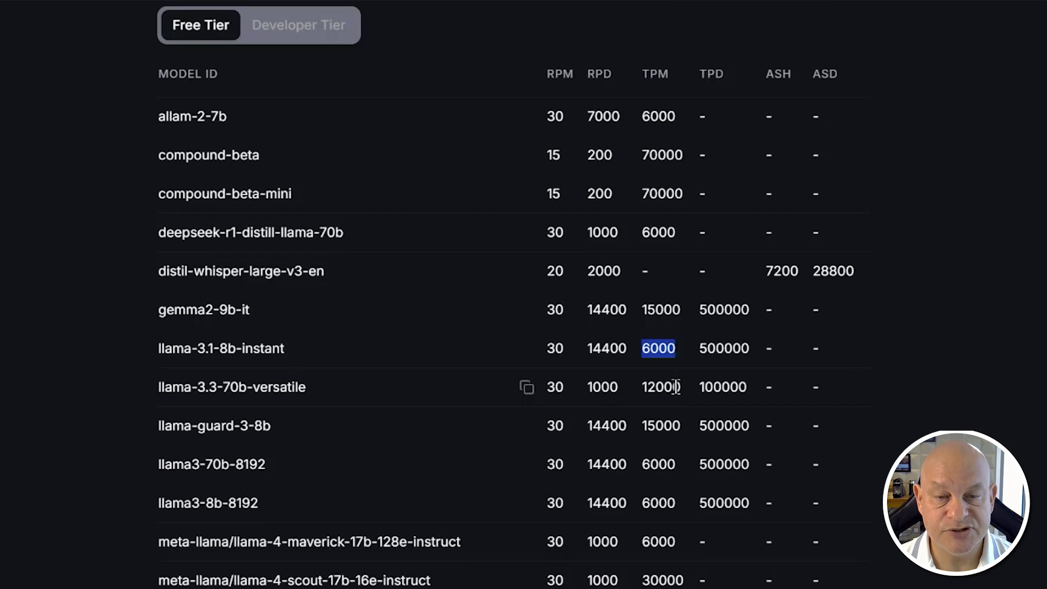
{"action": "left_click_drag", "start_coordinate": [681, 385], "coordinate": [643, 386]}
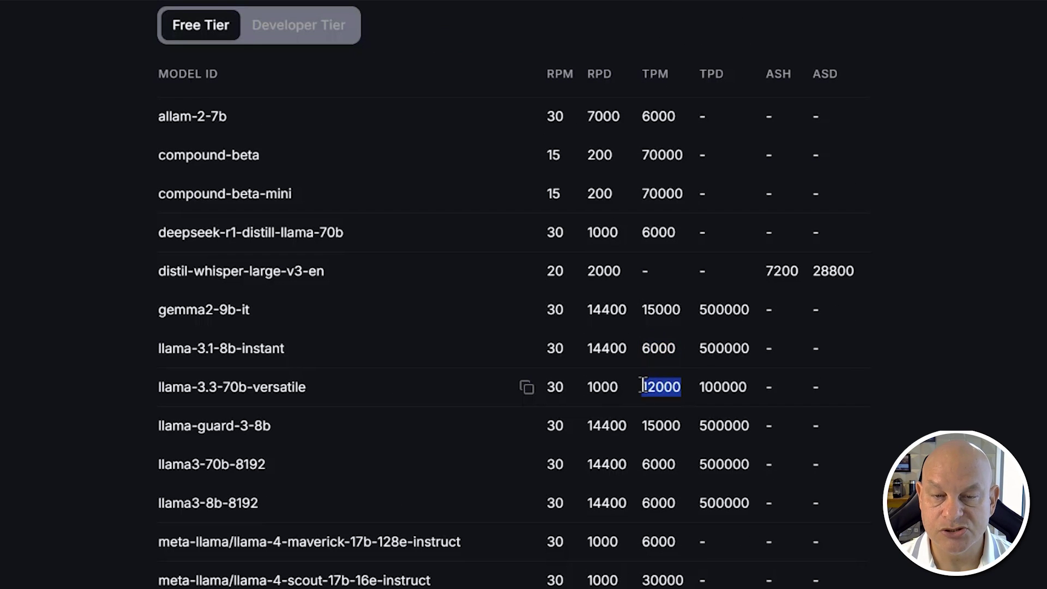
{"action": "left_click_drag", "start_coordinate": [297, 439], "coordinate": [156, 442]}
{"action": "left_click", "coordinate": [624, 413]}
{"action": "left_click_drag", "start_coordinate": [682, 424], "coordinate": [640, 426]}
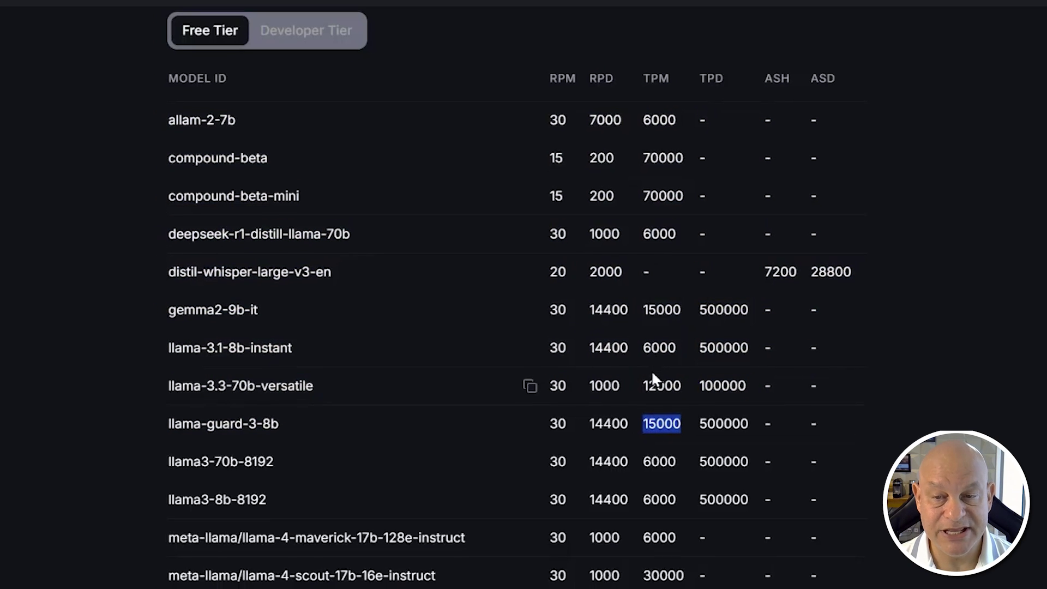
{"action": "left_click", "coordinate": [93, 12]}
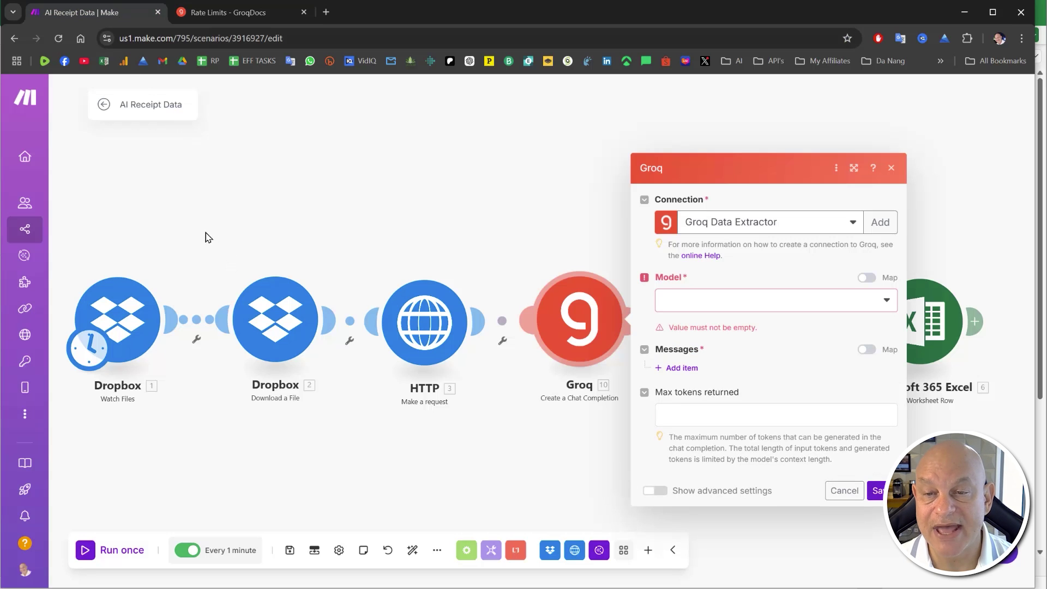
- Set the Groq model to llama-3.1-8b-instant with 5500 max tokens returned
{"action": "left_click", "coordinate": [742, 299]}
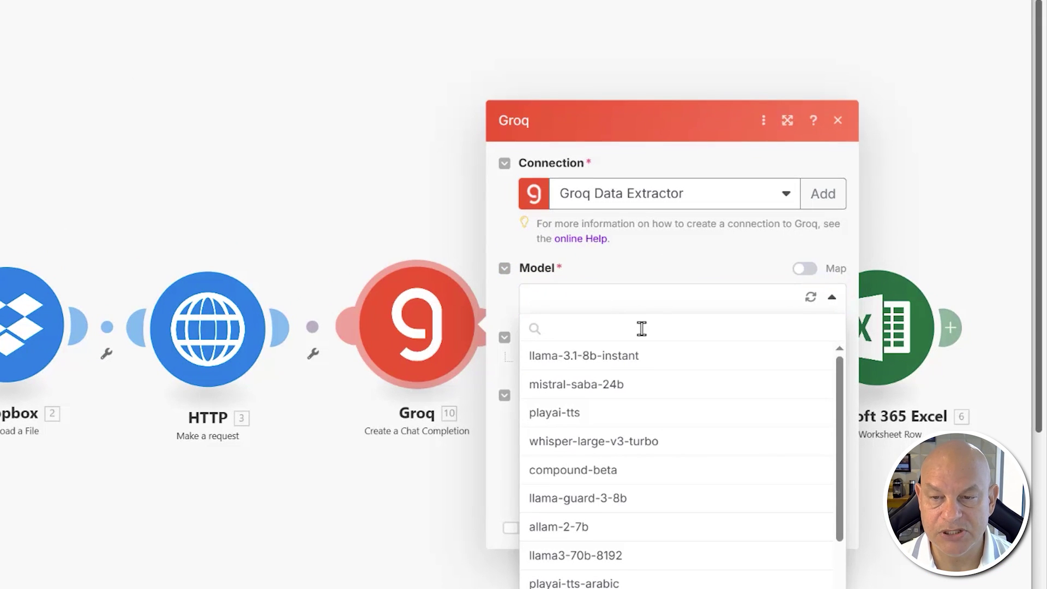
{"action": "left_click", "coordinate": [642, 364]}
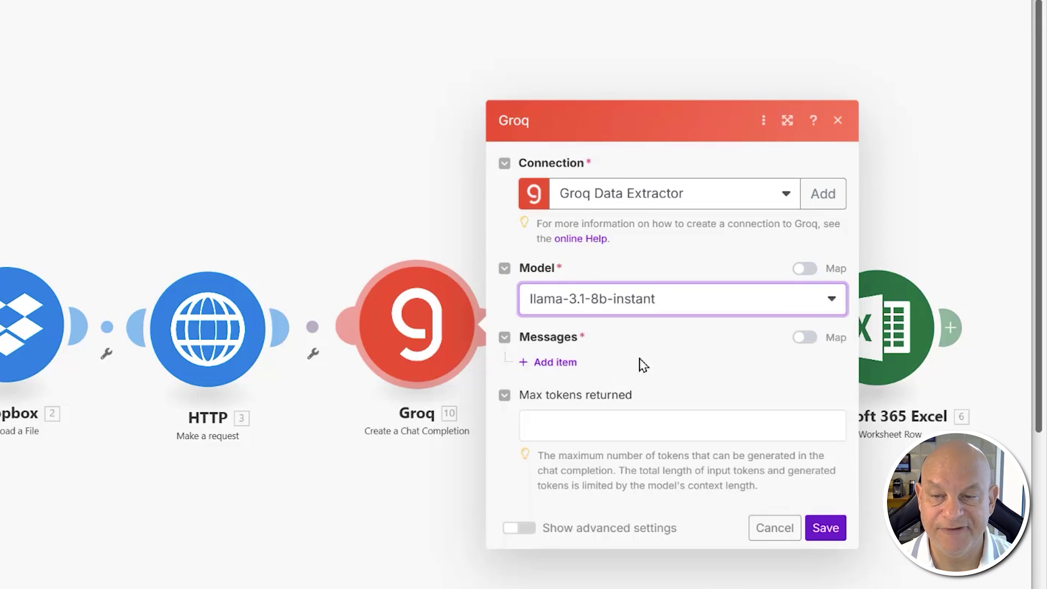
{"action": "left_click", "coordinate": [583, 429]}
{"action": "type", "text": "35"}
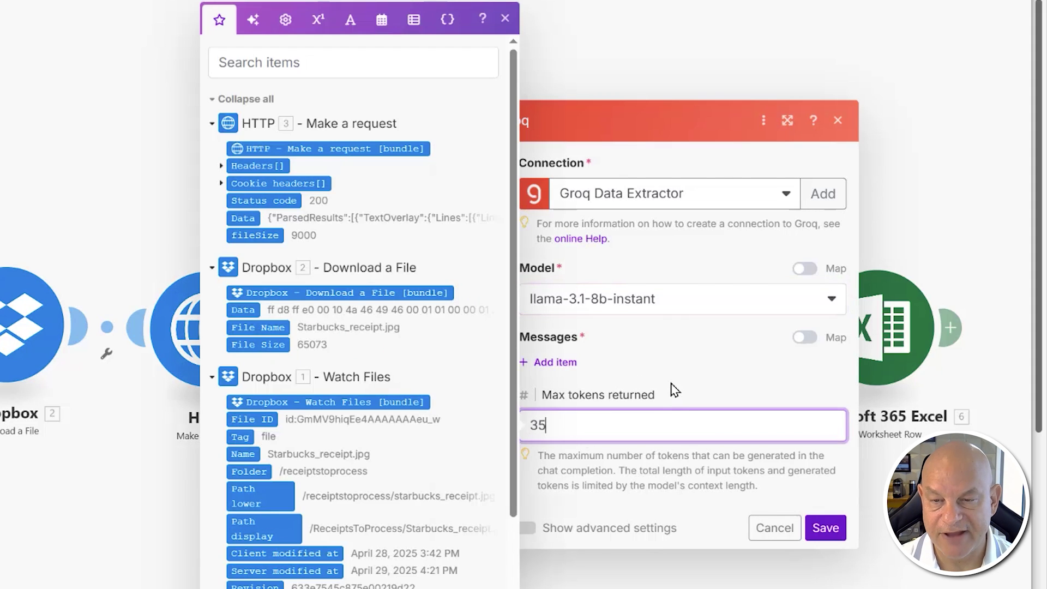
{"action": "key", "text": "BackSpace"}
{"action": "key", "text": "BackSpace"}
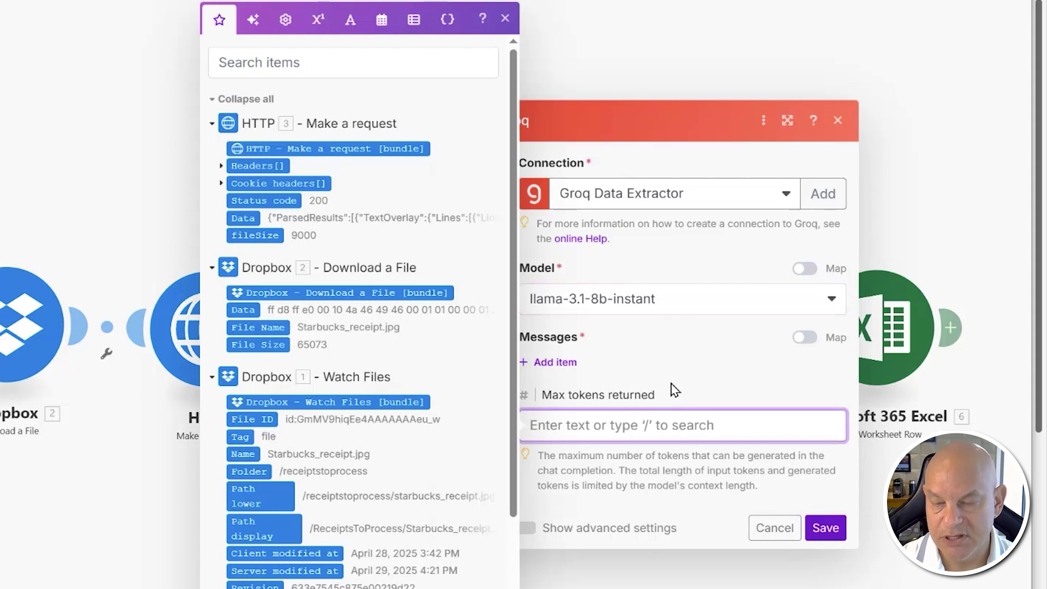
{"action": "type", "text": "5500"}
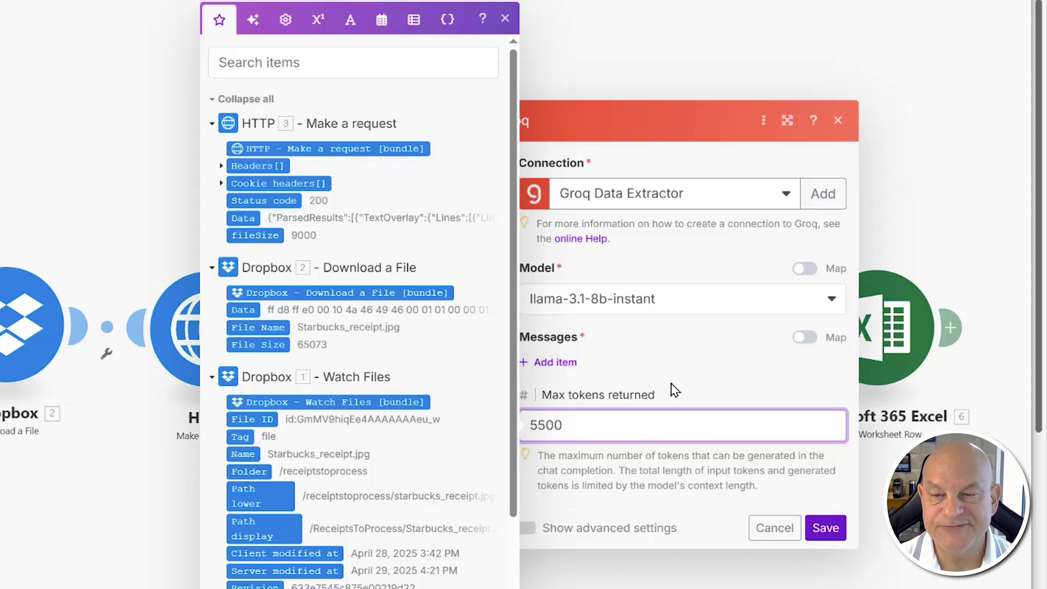
{"action": "left_click", "coordinate": [686, 351]}
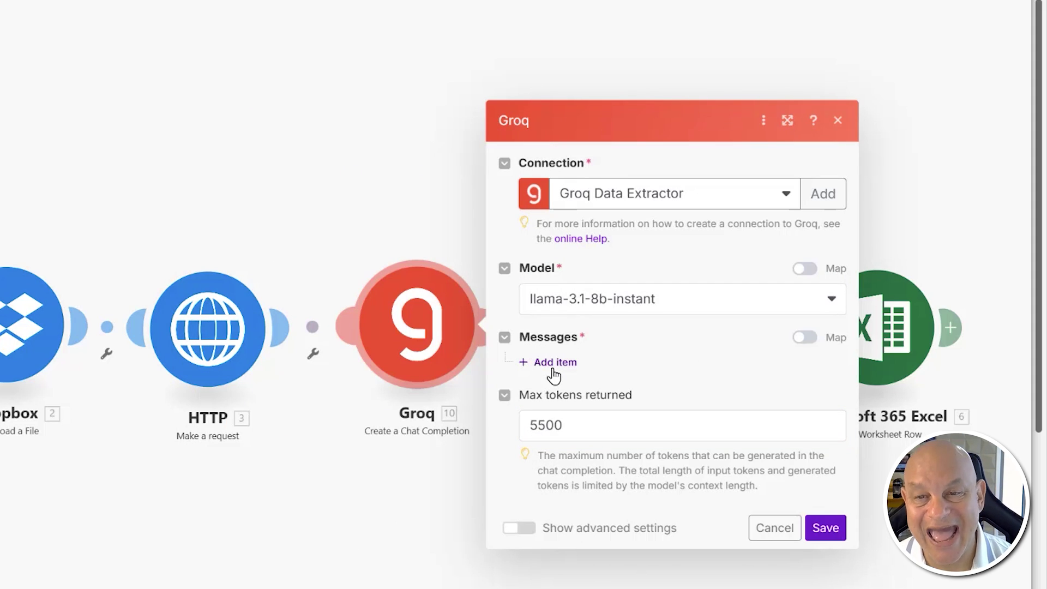
- Add a first message item with the role User
{"action": "left_click", "coordinate": [554, 371]}
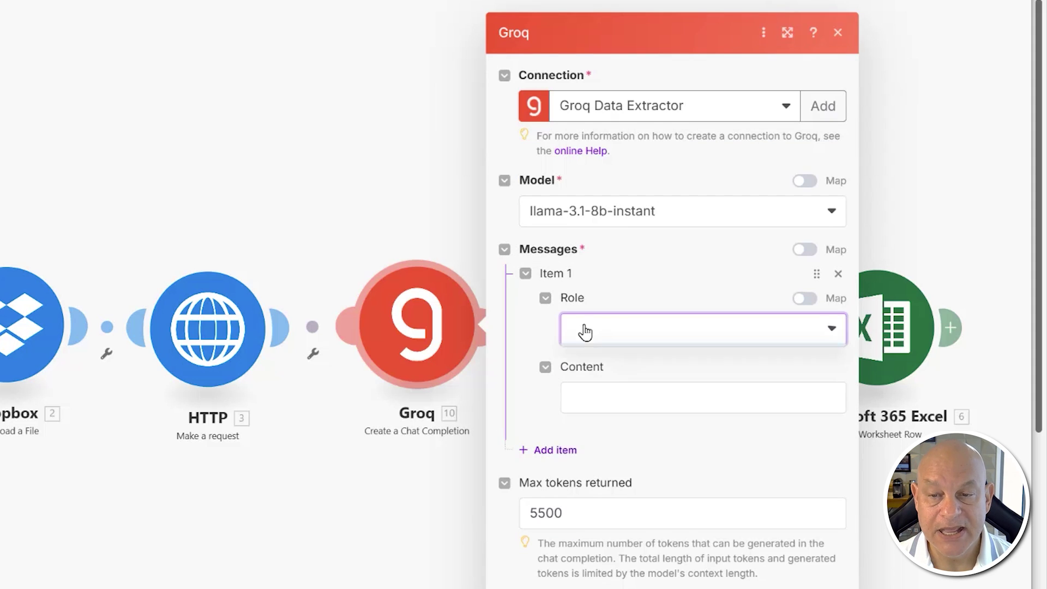
{"action": "left_click", "coordinate": [586, 330]}
{"action": "left_click", "coordinate": [617, 423]}
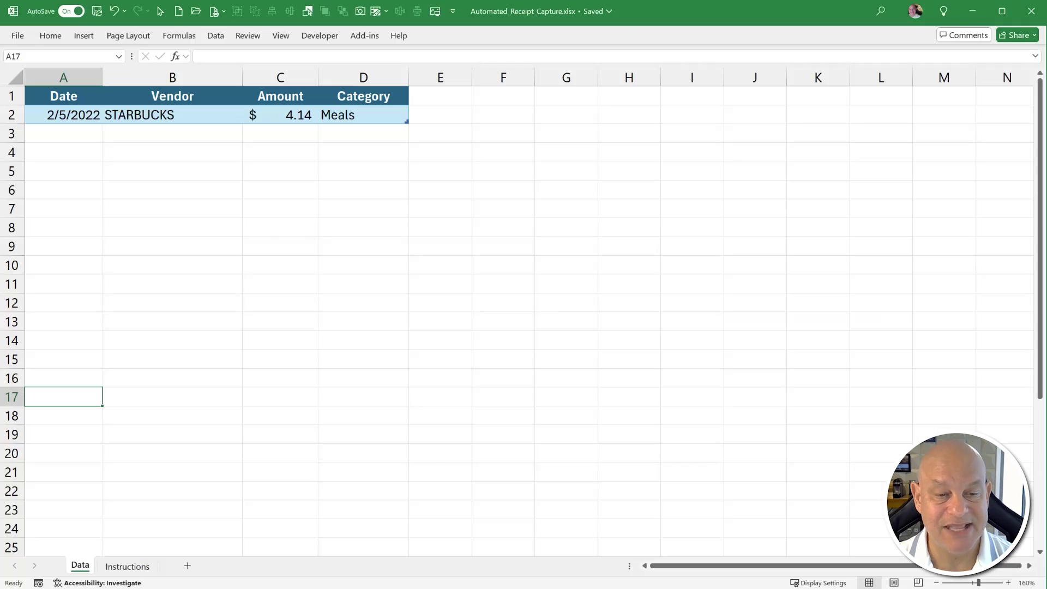
- On the Instructions sheet, select cell D41's Message 1 prompt from 'Please' to the end
{"action": "left_click", "coordinate": [121, 567]}
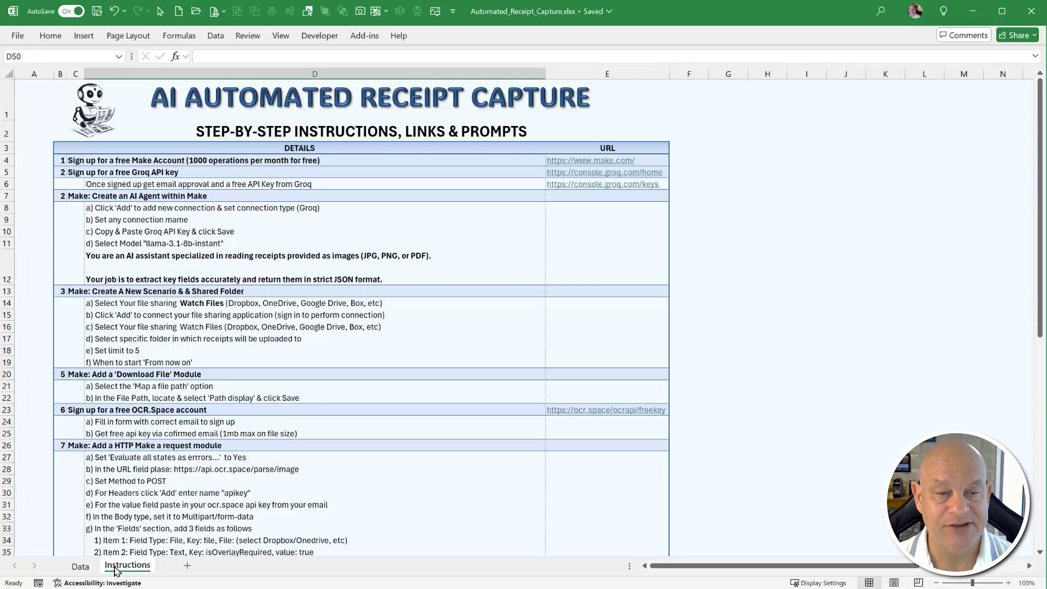
{"action": "scroll", "coordinate": [131, 490], "scroll_direction": "down", "scroll_amount": 5}
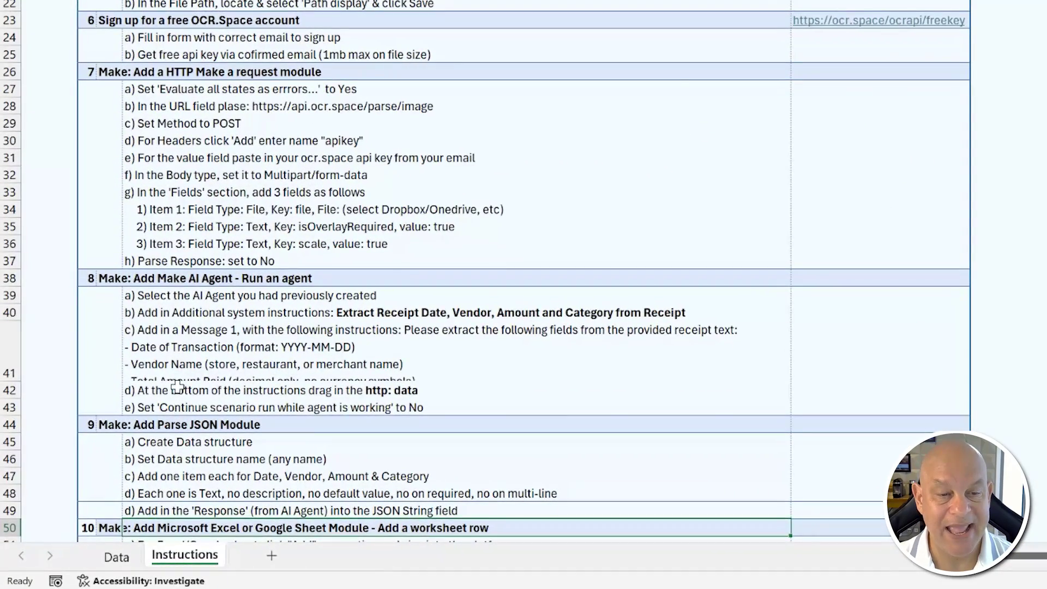
{"action": "left_click", "coordinate": [117, 431]}
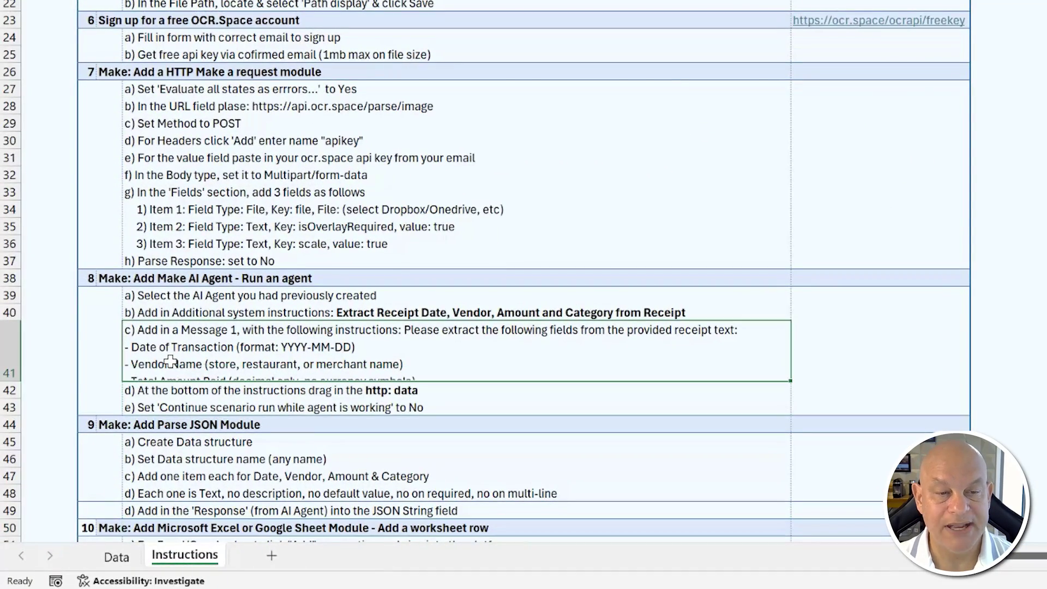
{"action": "double_click", "coordinate": [170, 349]}
{"action": "scroll", "coordinate": [433, 374], "scroll_direction": "up", "scroll_amount": 2}
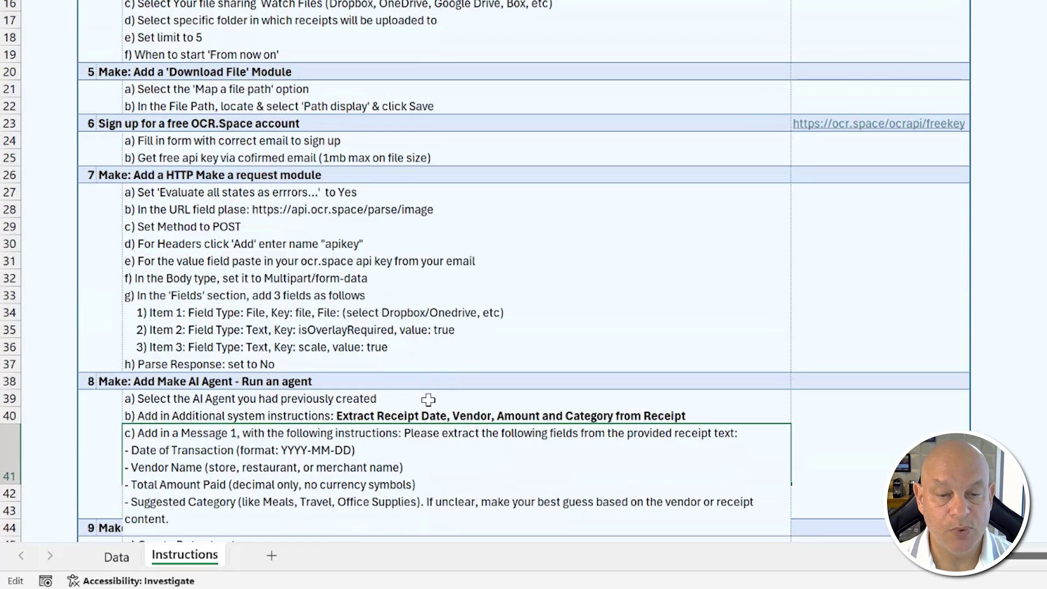
{"action": "scroll", "coordinate": [415, 208], "scroll_direction": "down", "scroll_amount": 6}
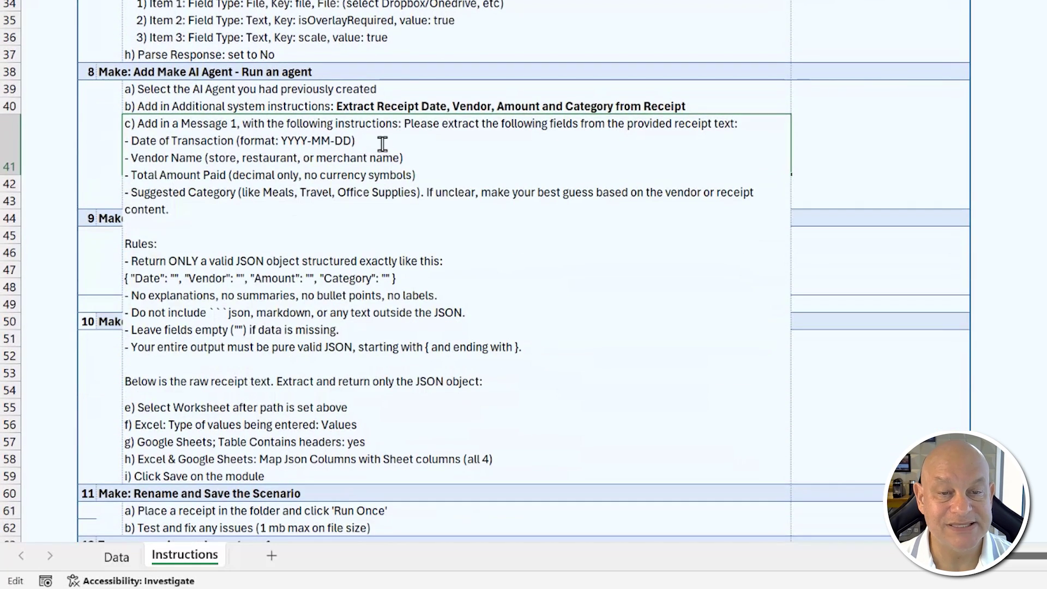
{"action": "left_click", "coordinate": [382, 144]}
{"action": "left_click_drag", "start_coordinate": [404, 124], "coordinate": [496, 400]}
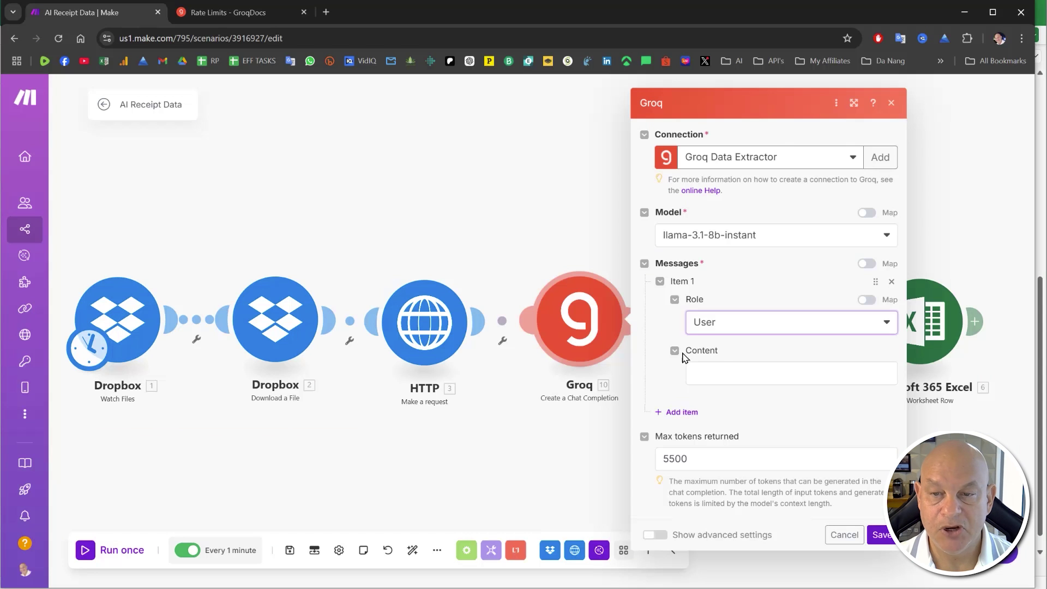
- Paste the receipt-extraction prompt into the message Content and start a new line
{"action": "left_click", "coordinate": [721, 351]}
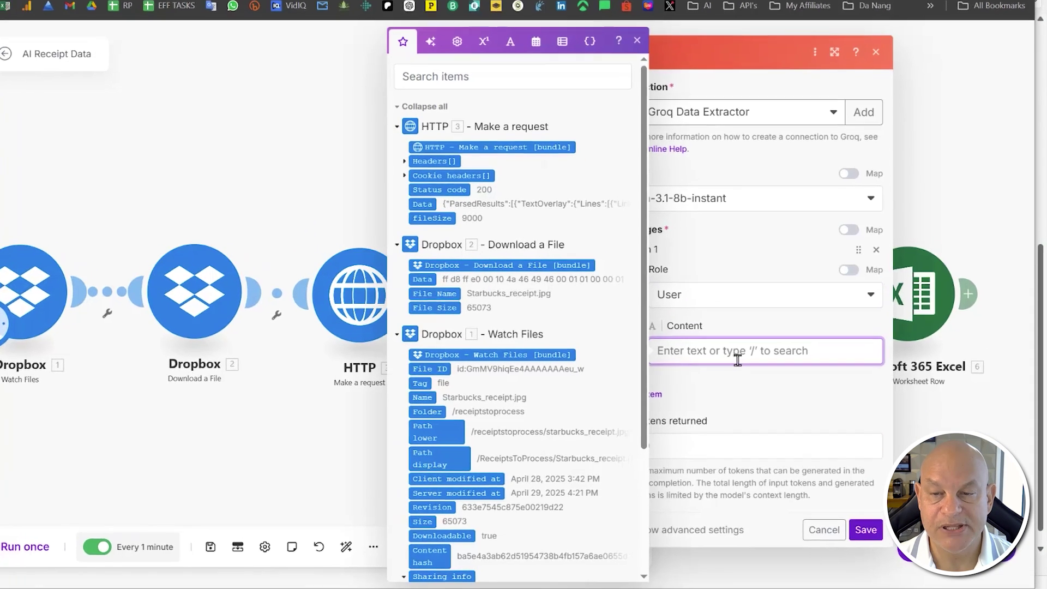
{"action": "key", "text": "ctrl+v"}
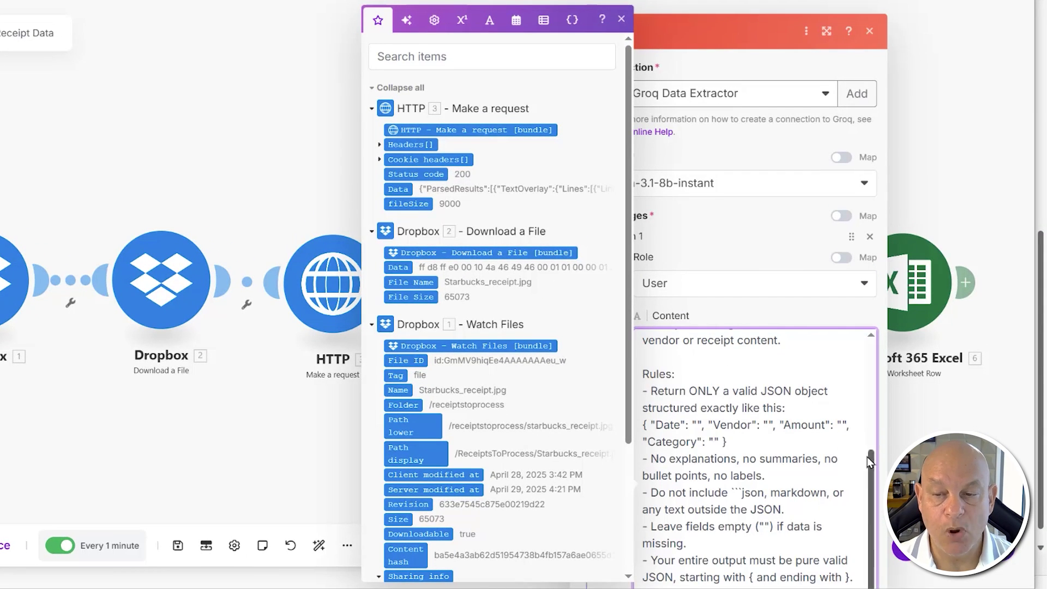
{"action": "key", "text": "ctrl+shift+End"}
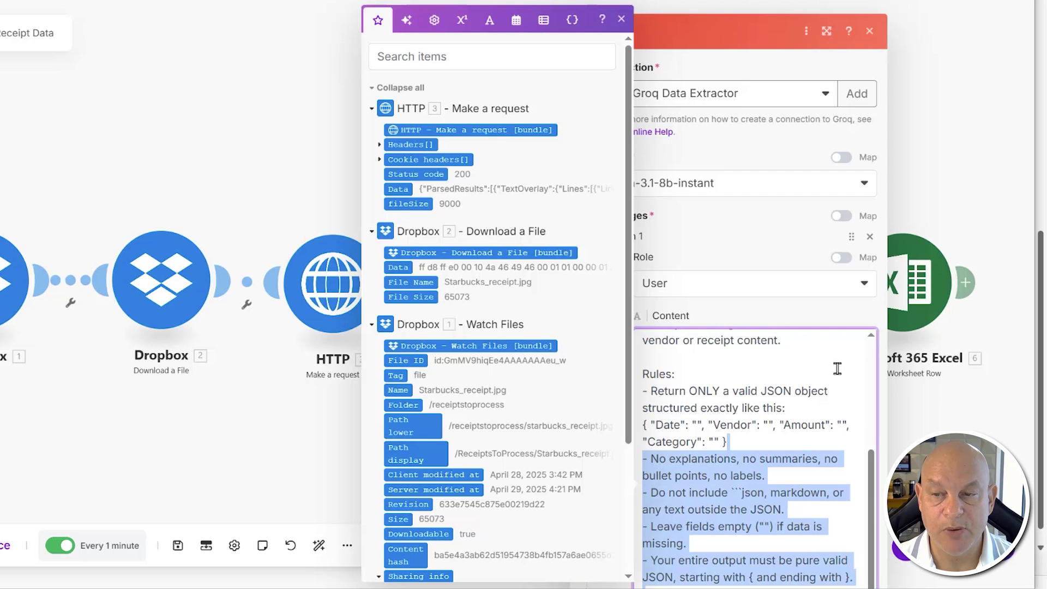
{"action": "left_click", "coordinate": [823, 378]}
{"action": "scroll", "coordinate": [707, 400], "scroll_direction": "down", "scroll_amount": 5}
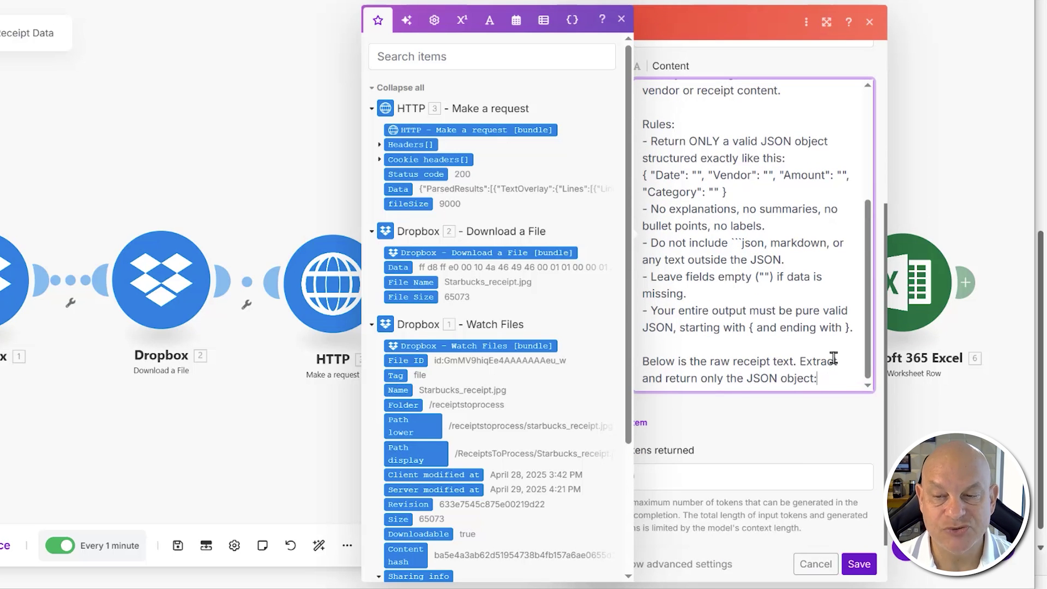
{"action": "key", "text": "Return"}
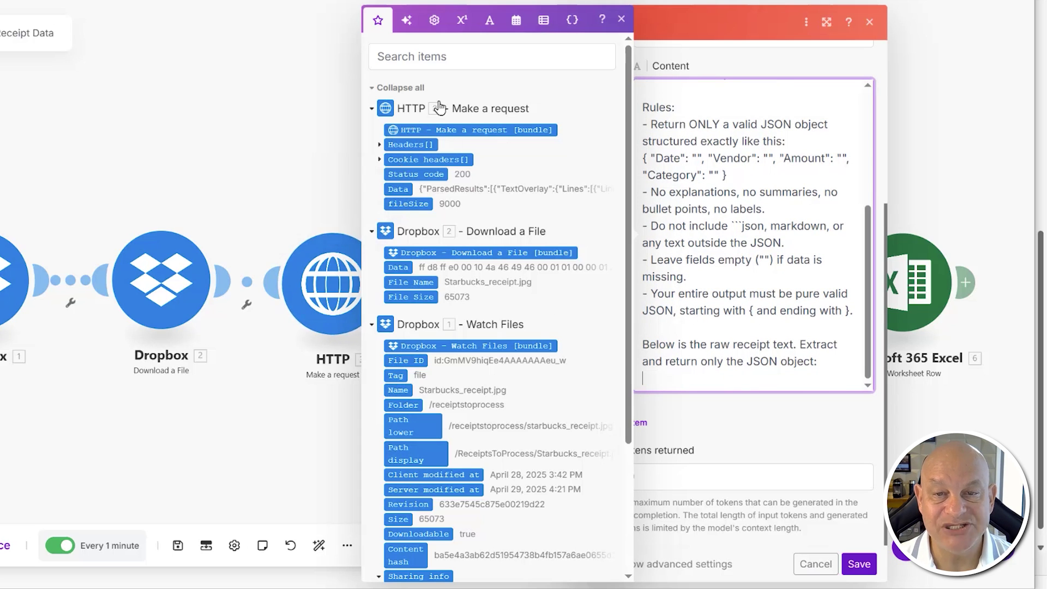
- Append the HTTP module's Data after the prompt and close the mapping panel
{"action": "left_click", "coordinate": [398, 189]}
{"action": "left_click_drag", "start_coordinate": [746, 209], "coordinate": [638, 73]}
{"action": "scroll", "coordinate": [743, 256], "scroll_direction": "down", "scroll_amount": 4}
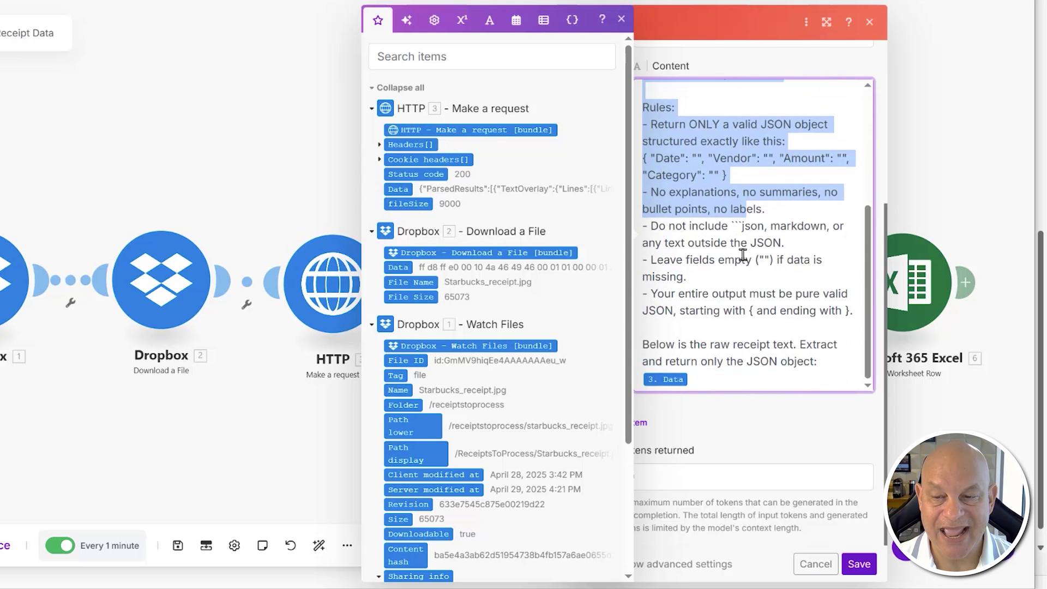
{"action": "left_click", "coordinate": [780, 474]}
{"action": "left_click", "coordinate": [860, 564]}
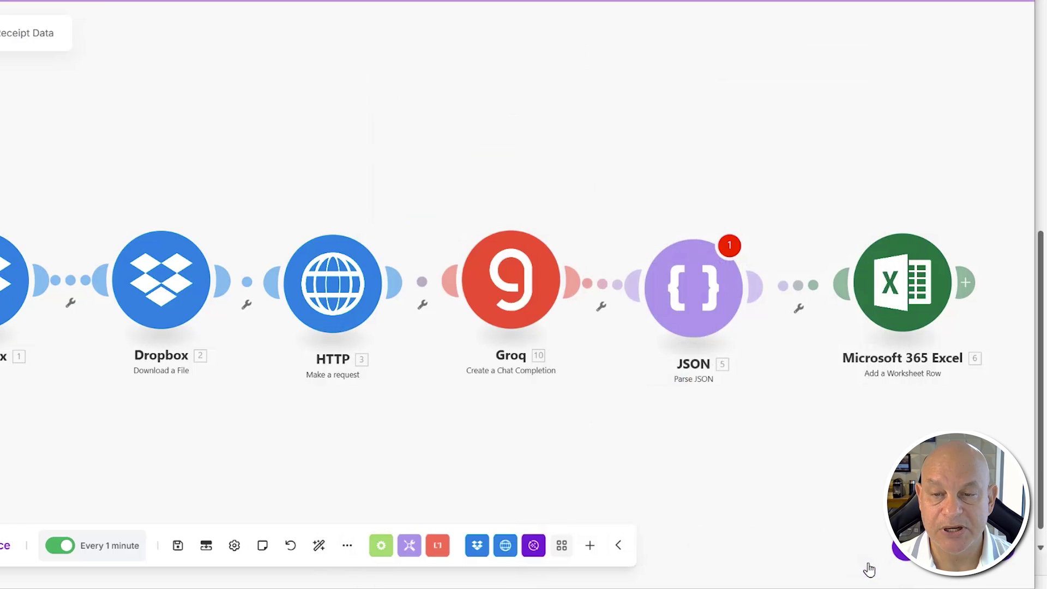
{"action": "left_click", "coordinate": [526, 280]}
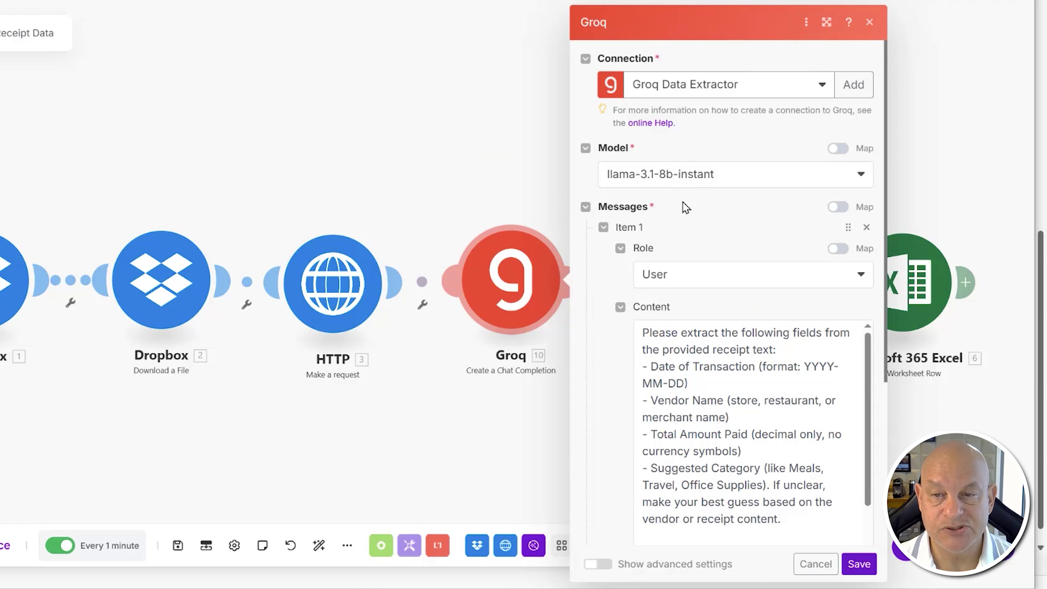
{"action": "left_click", "coordinate": [723, 178]}
{"action": "left_click", "coordinate": [724, 178]}
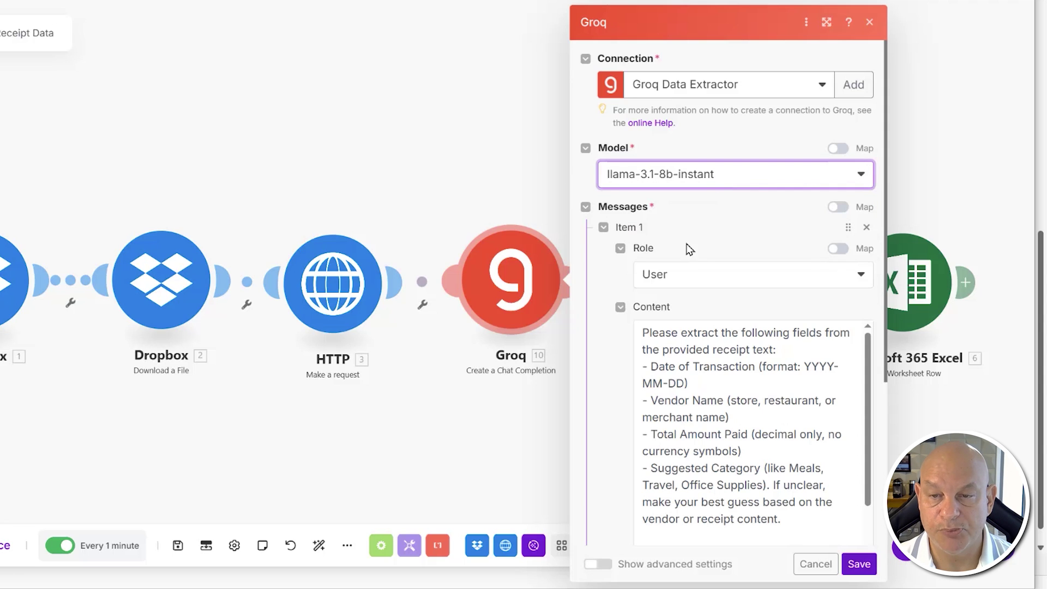
{"action": "scroll", "coordinate": [710, 392], "scroll_direction": "down", "scroll_amount": 10}
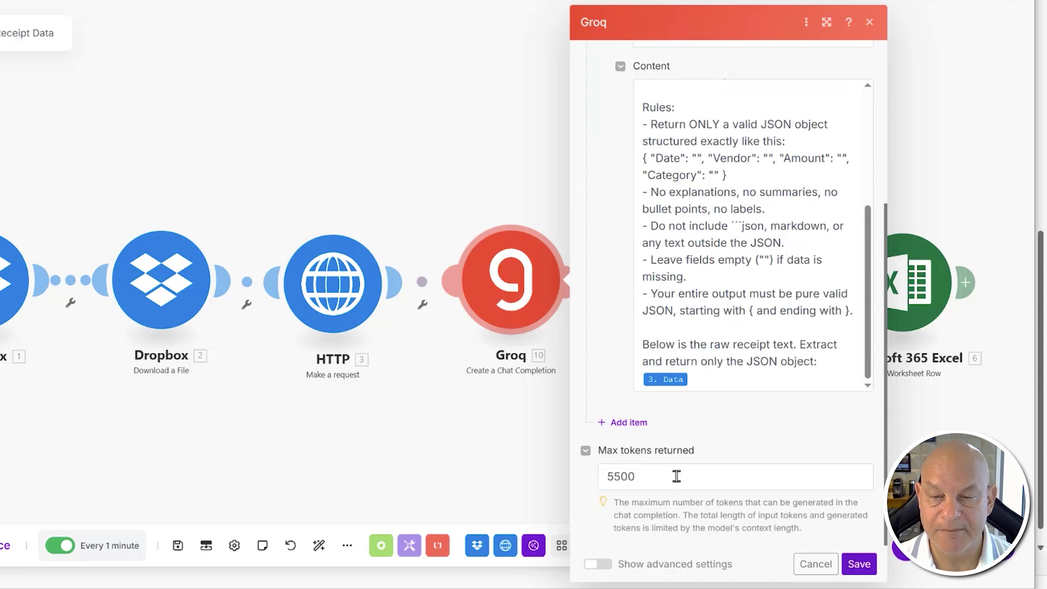
{"action": "double_click", "coordinate": [675, 478]}
{"action": "left_click", "coordinate": [766, 456]}
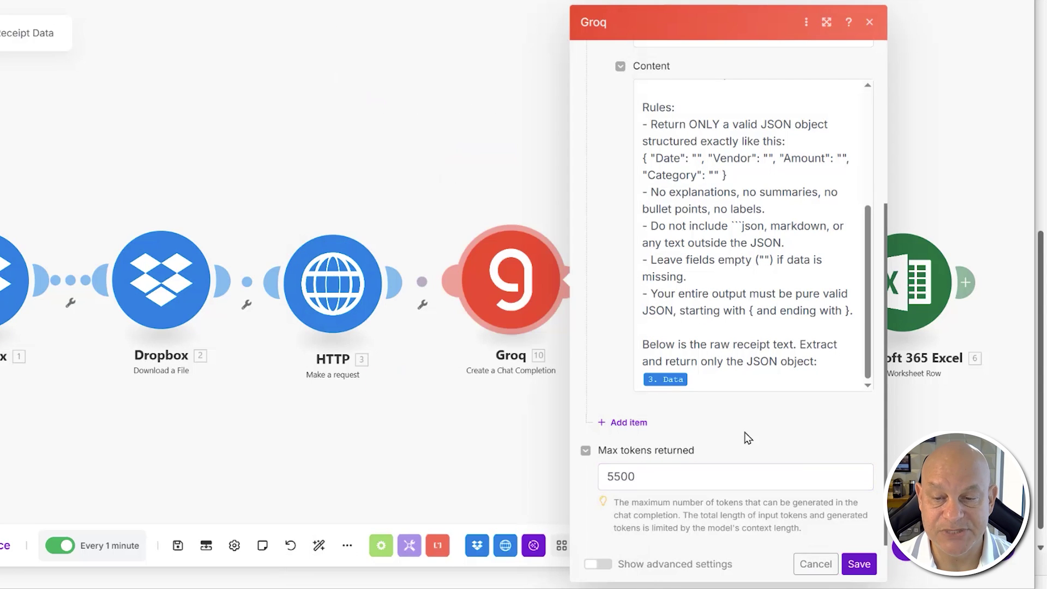
{"action": "left_click", "coordinate": [866, 571]}
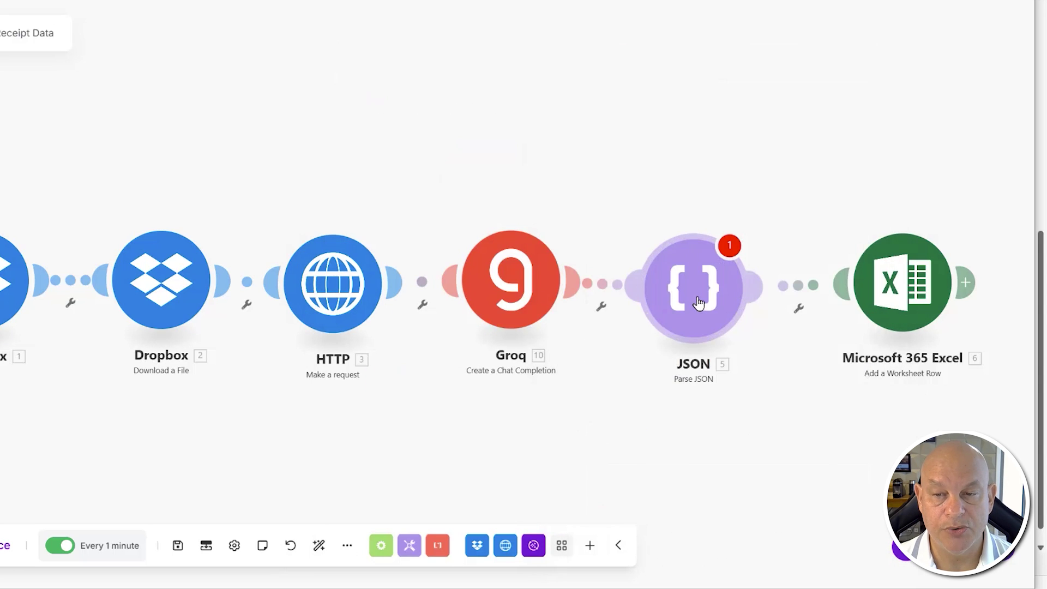
- Replace the JSON string's 4.response mapping with the Groq Result (10. Result)
{"action": "left_click", "coordinate": [699, 303]}
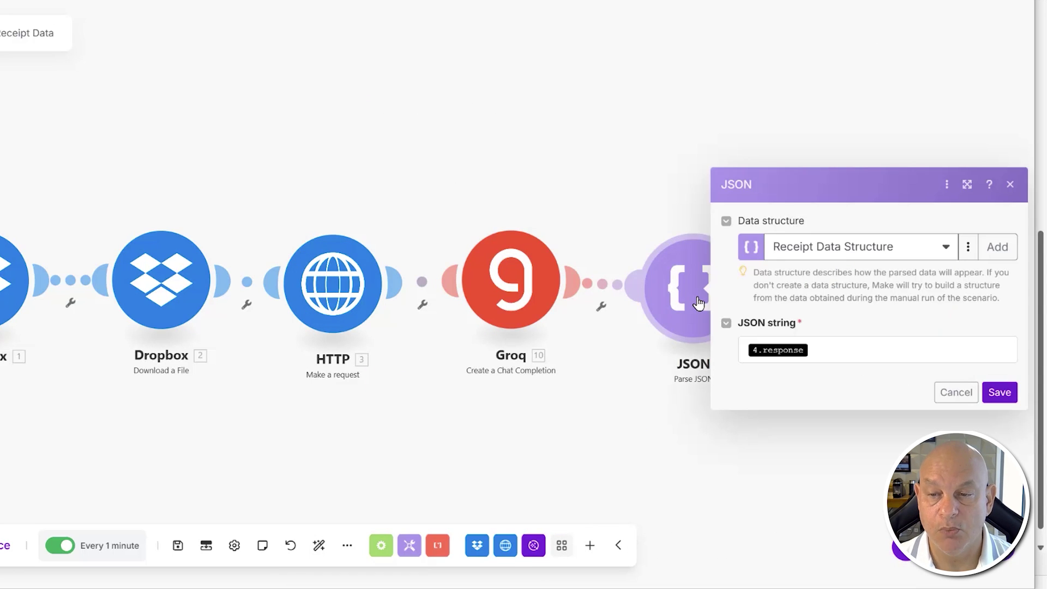
{"action": "double_click", "coordinate": [820, 349]}
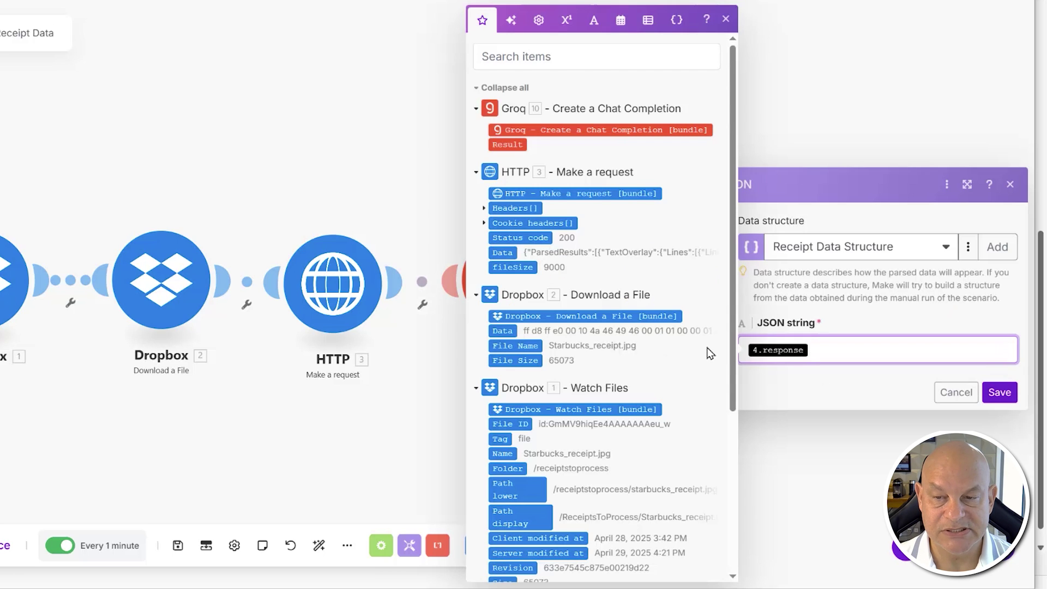
{"action": "key", "text": "BackSpace"}
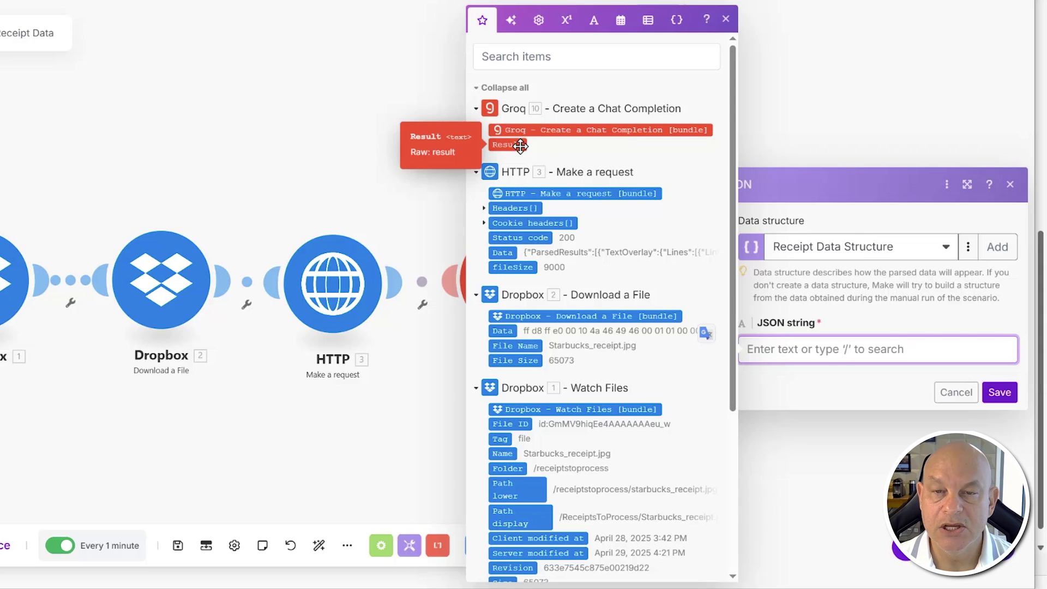
{"action": "left_click", "coordinate": [521, 145]}
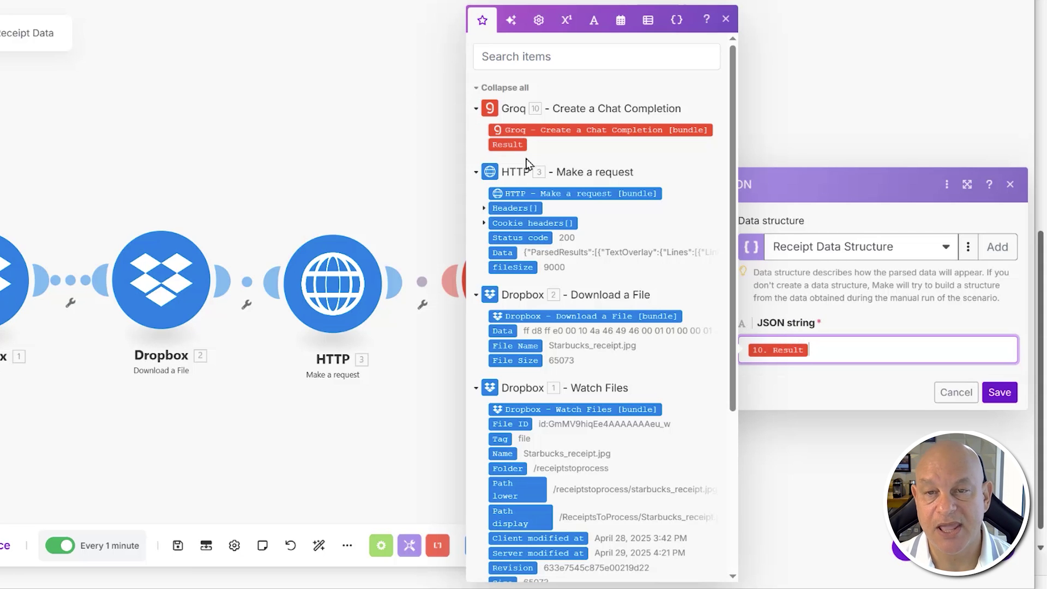
- Save the JSON module, copy Receipt3.jpg into Dropbox ReceiptsToProcess, and run the scenario once
{"action": "left_click", "coordinate": [1000, 392]}
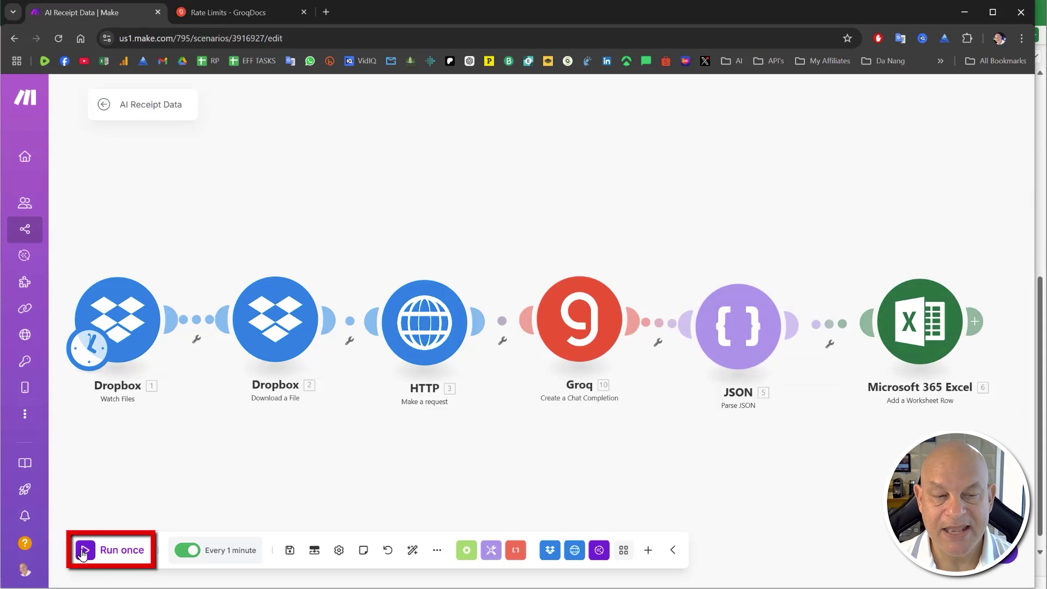
{"action": "left_click", "coordinate": [83, 553]}
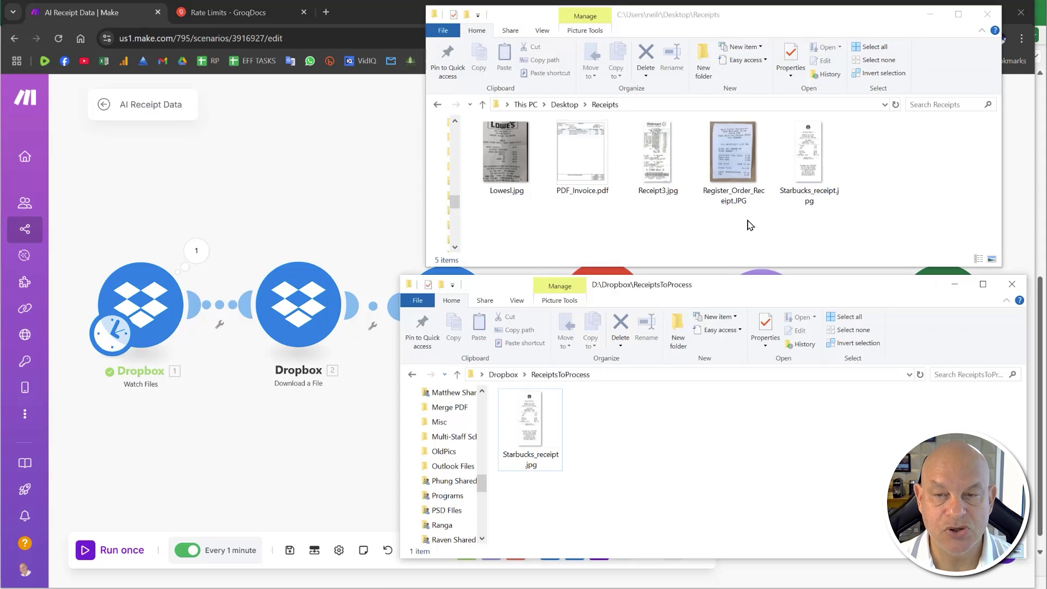
{"action": "left_click", "coordinate": [734, 148]}
{"action": "left_click_drag", "start_coordinate": [662, 152], "coordinate": [621, 467]}
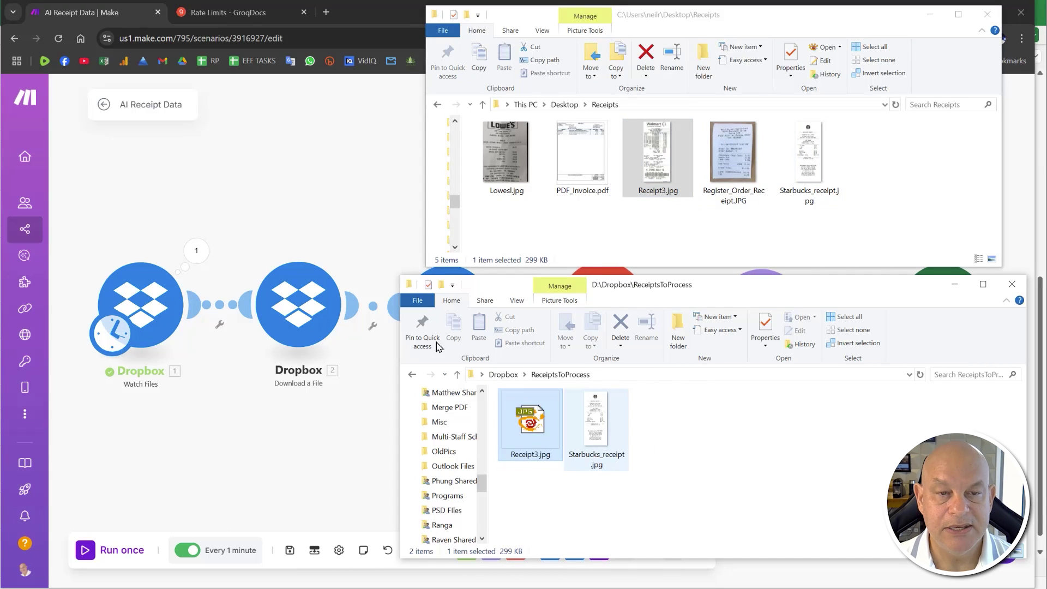
{"action": "left_click", "coordinate": [221, 186]}
{"action": "left_click", "coordinate": [86, 548]}
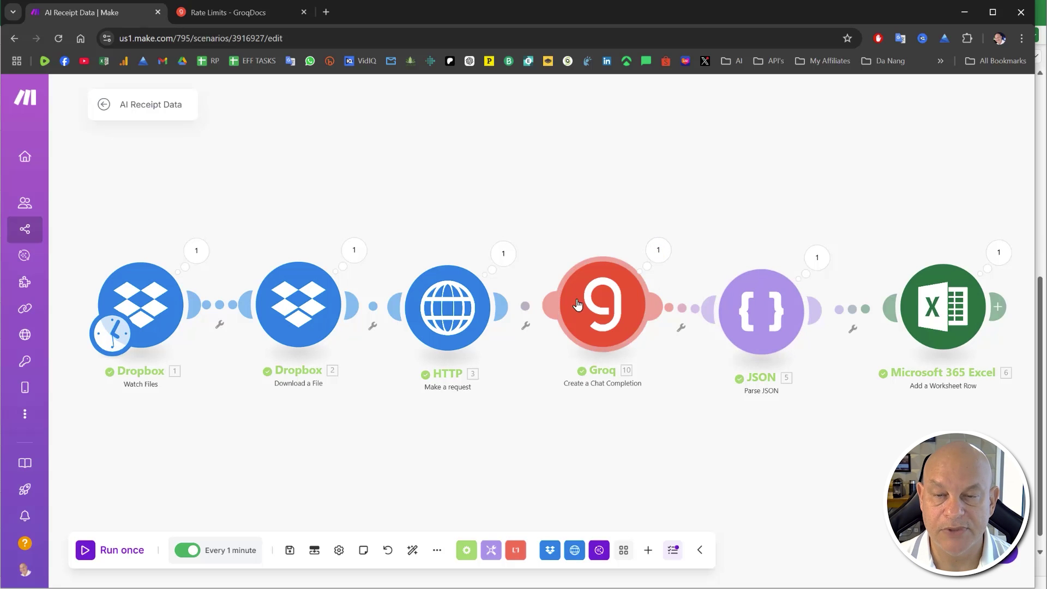
{"action": "left_click", "coordinate": [656, 252]}
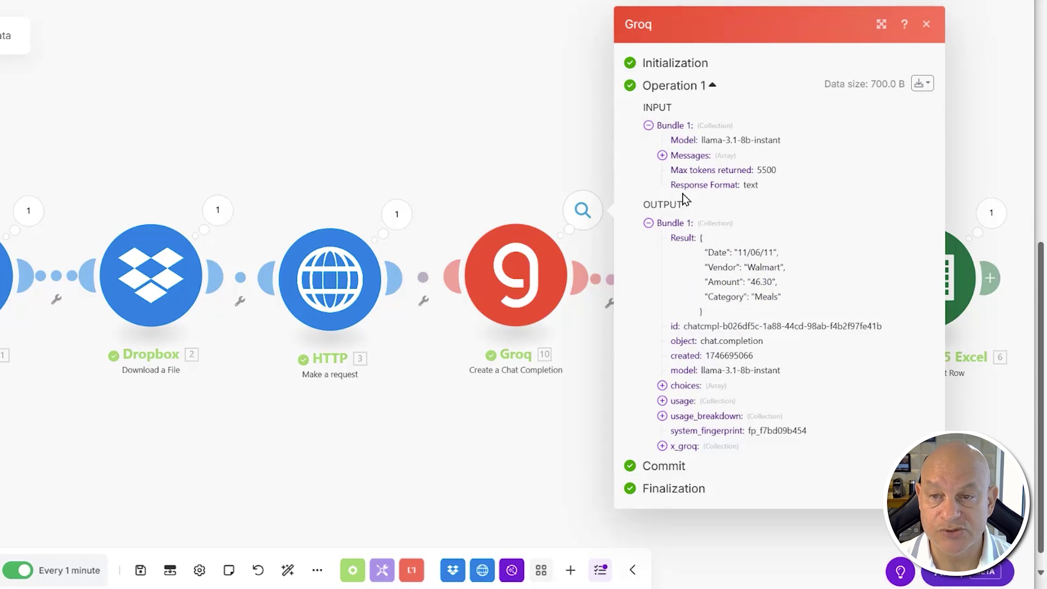
{"action": "left_click_drag", "start_coordinate": [639, 137], "coordinate": [664, 156]}
{"action": "left_click", "coordinate": [663, 156]}
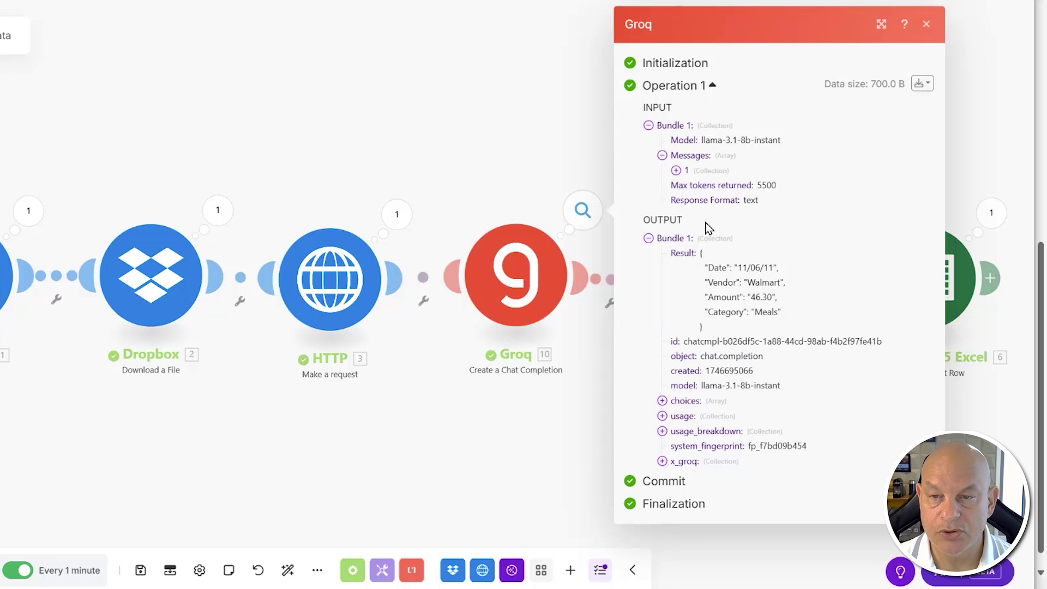
{"action": "left_click", "coordinate": [676, 171]}
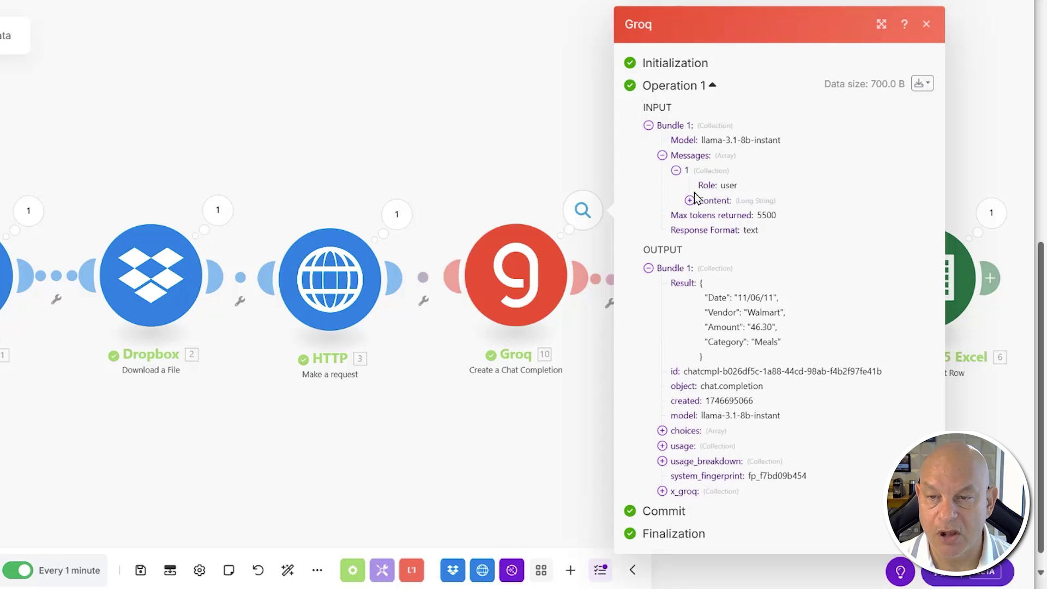
{"action": "left_click", "coordinate": [688, 200]}
{"action": "scroll", "coordinate": [749, 273], "scroll_direction": "down", "scroll_amount": 4}
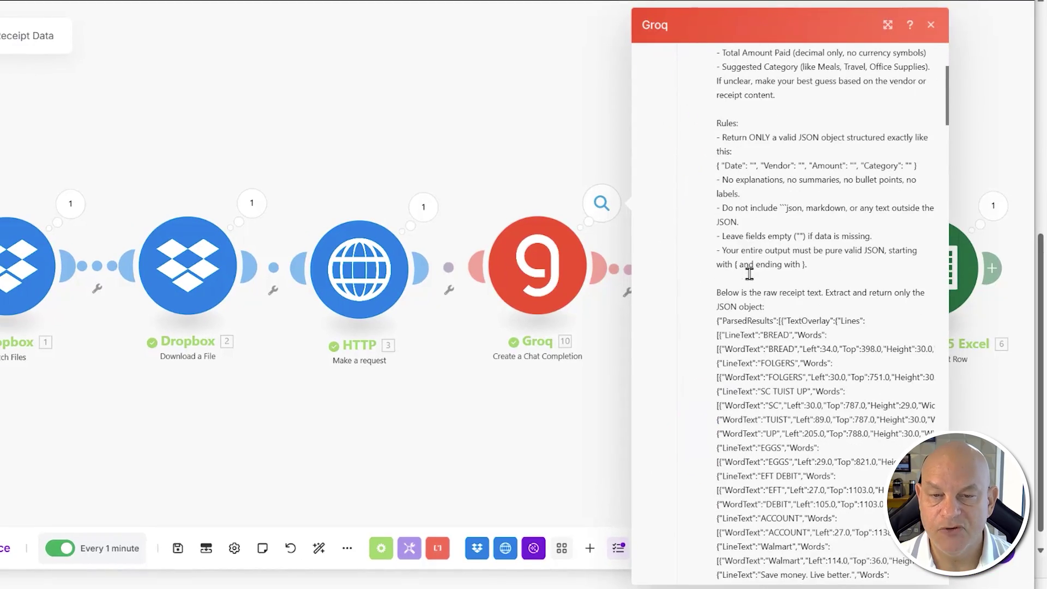
{"action": "scroll", "coordinate": [748, 223], "scroll_direction": "down", "scroll_amount": 10}
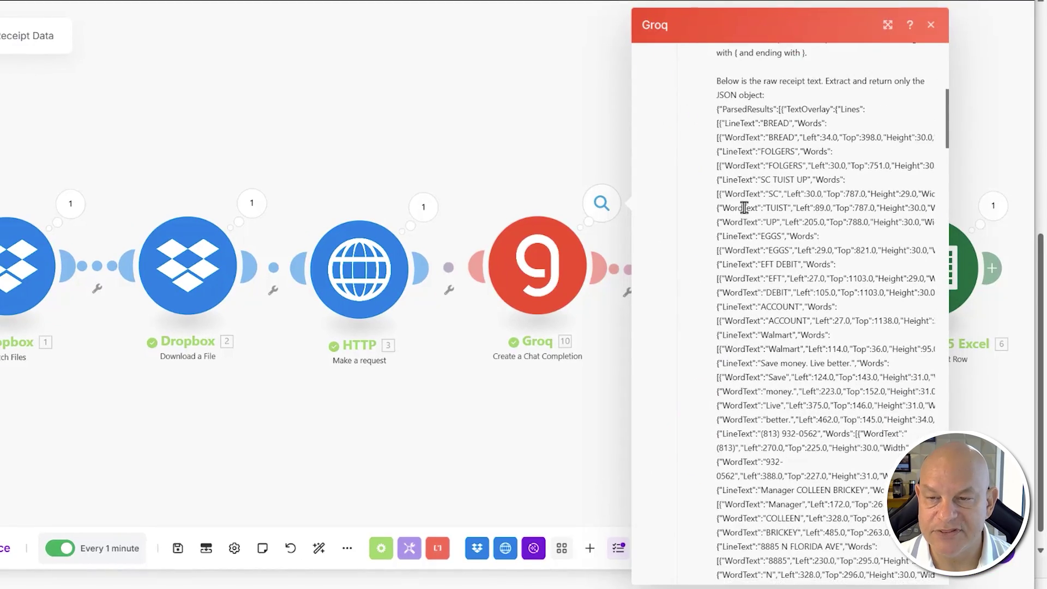
{"action": "scroll", "coordinate": [737, 221], "scroll_direction": "up", "scroll_amount": 12}
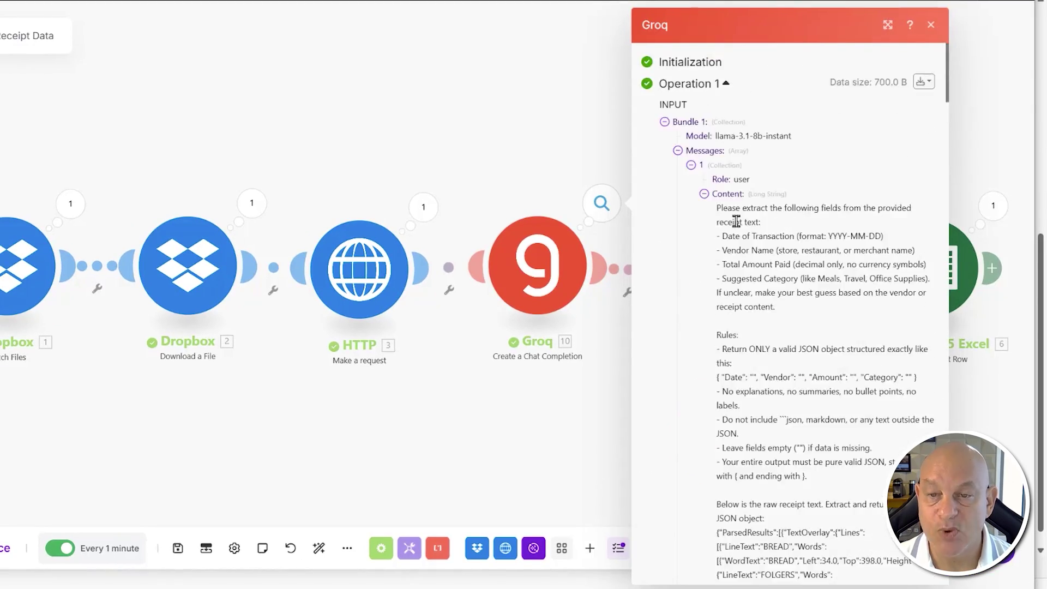
{"action": "left_click", "coordinate": [690, 165]}
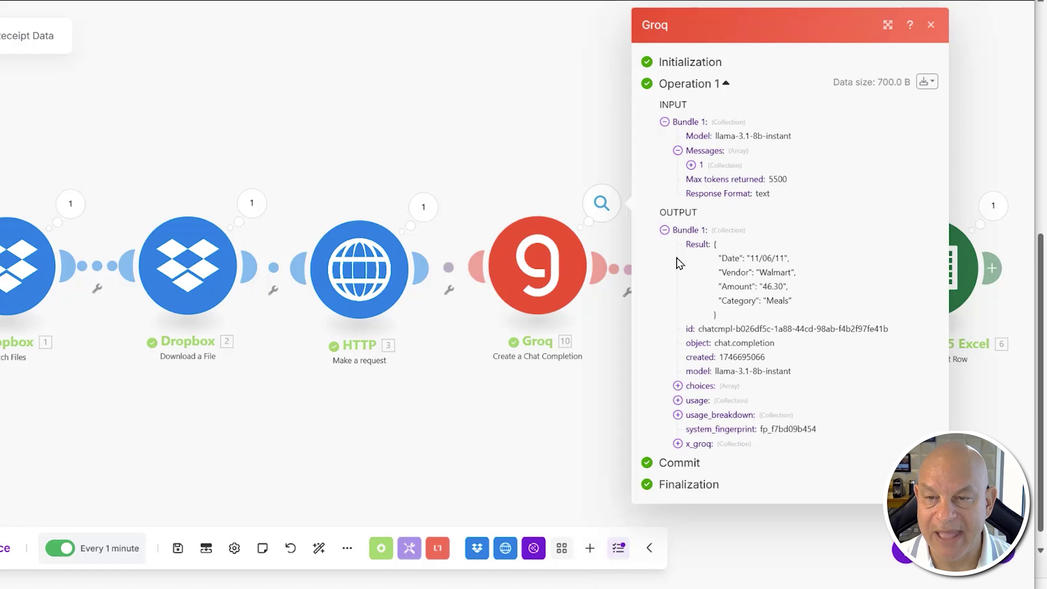
{"action": "left_click_drag", "start_coordinate": [743, 271], "coordinate": [793, 305]}
{"action": "left_click", "coordinate": [775, 370]}
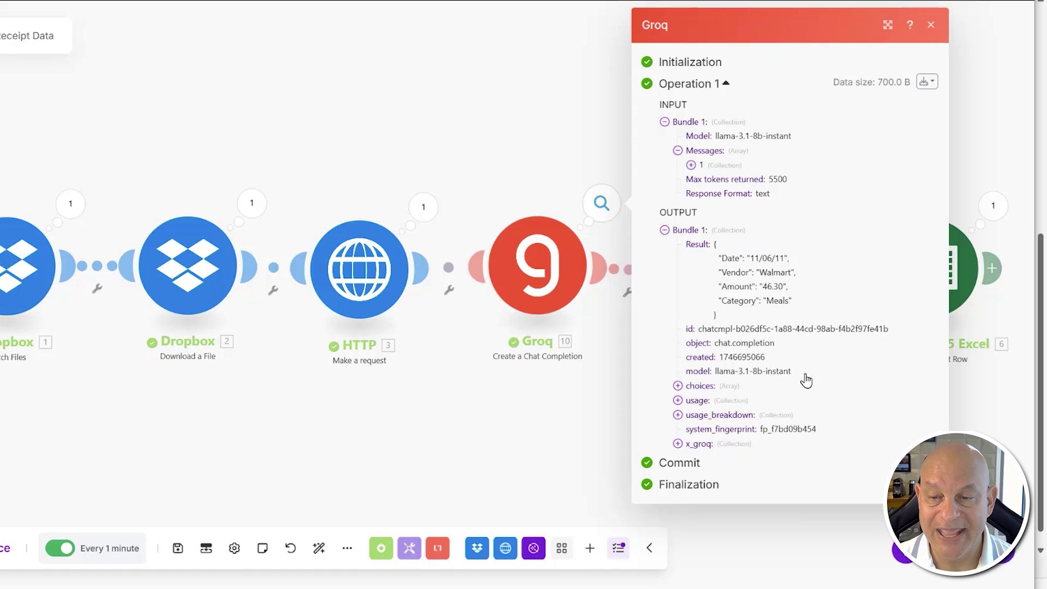
- Keep the JSON parser mapped to the Groq Result with the Receipt Data Structure, then open the Excel add-row module
{"action": "left_click", "coordinate": [589, 103]}
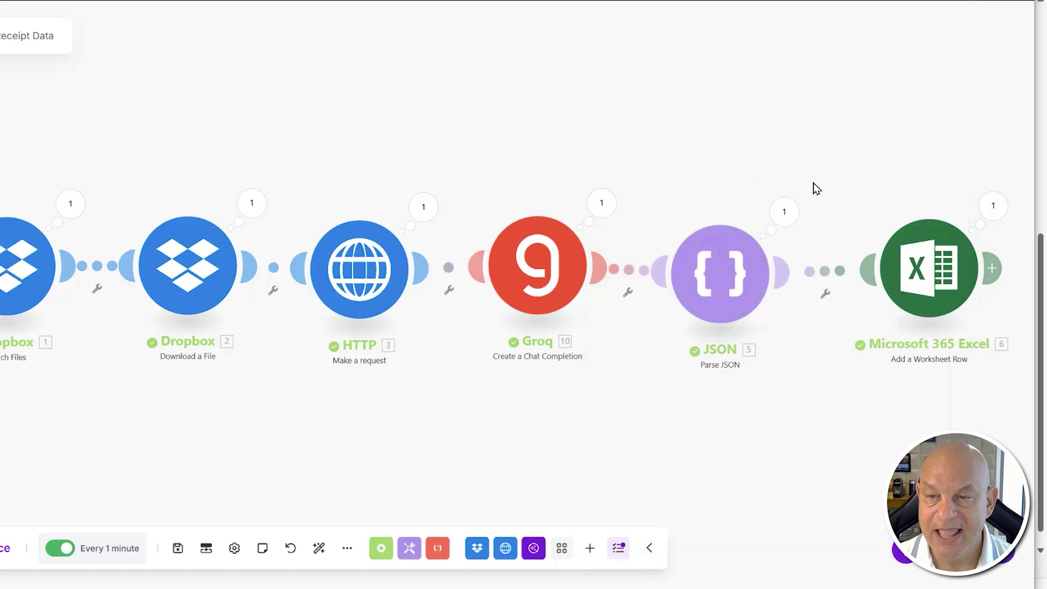
{"action": "left_click", "coordinate": [721, 273]}
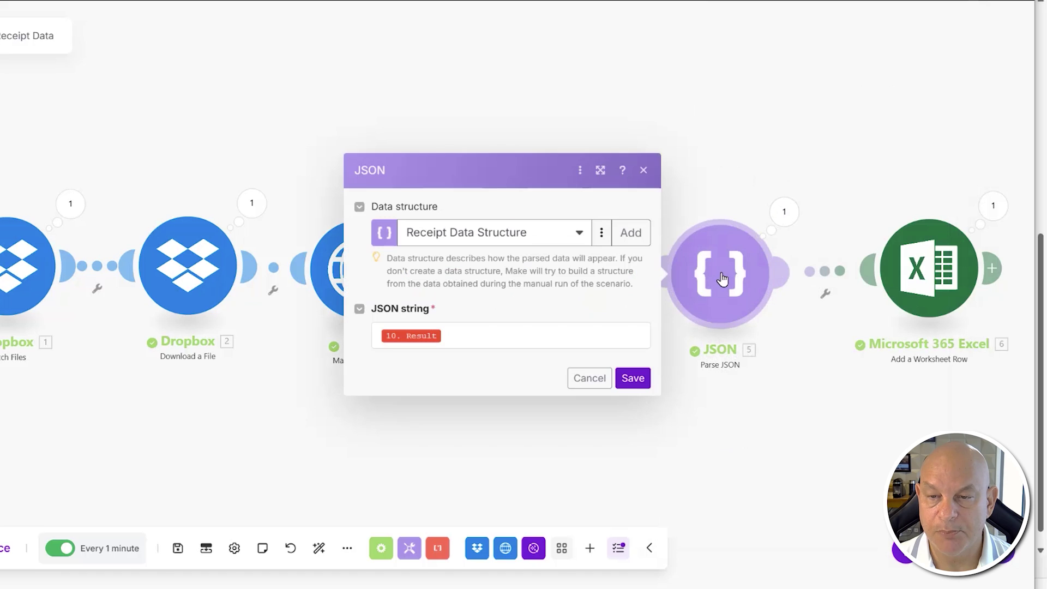
{"action": "left_click", "coordinate": [465, 338]}
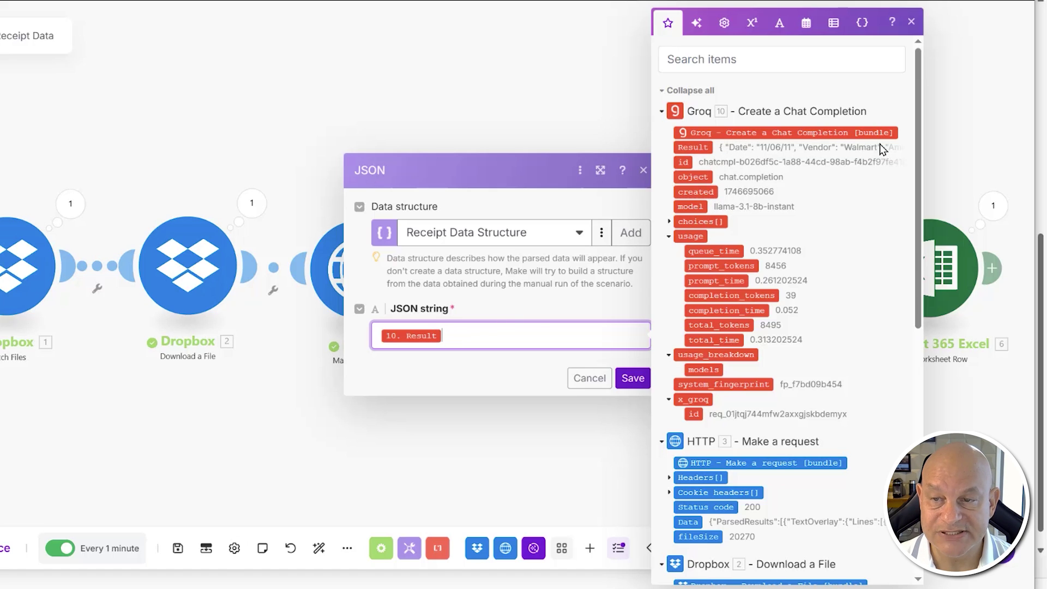
{"action": "left_click", "coordinate": [632, 378]}
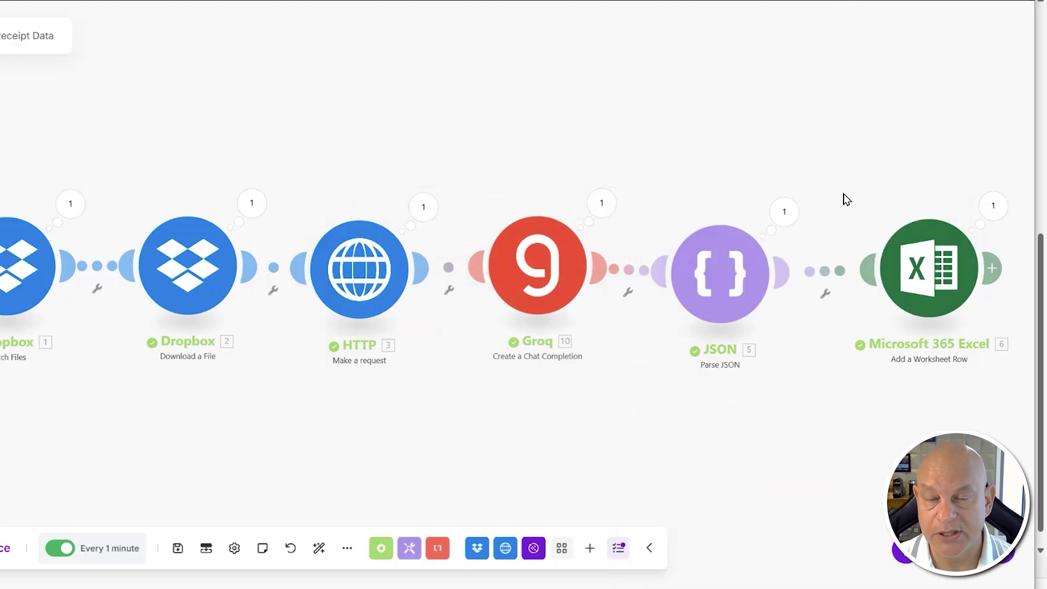
{"action": "left_click", "coordinate": [935, 262]}
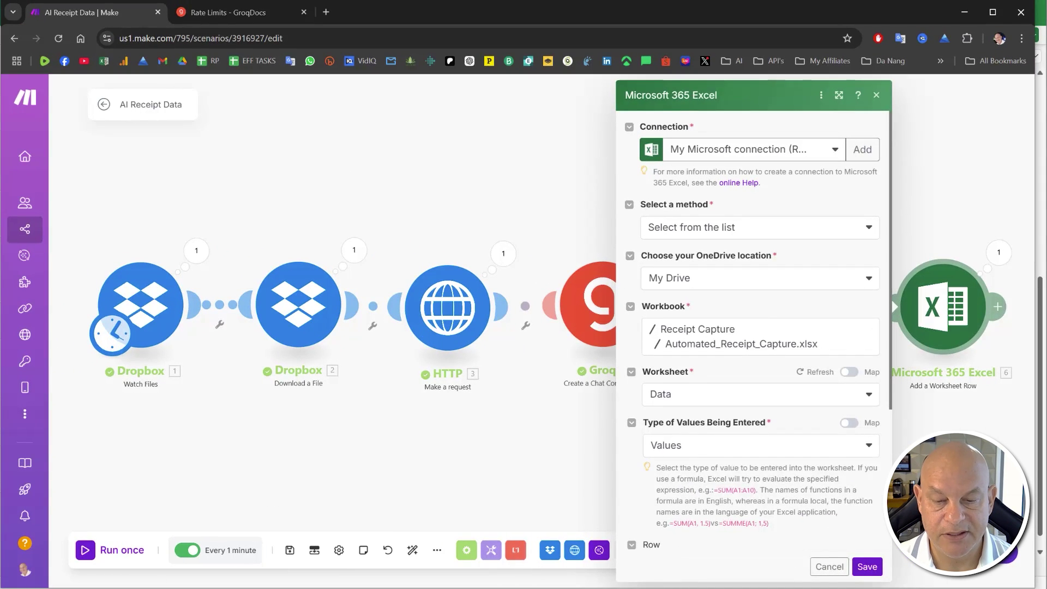
- In Excel, show the Data sheet and highlight the new Walmart receipt row (11/6/2011, $46.30, Meals)
{"action": "key", "text": "alt+Tab"}
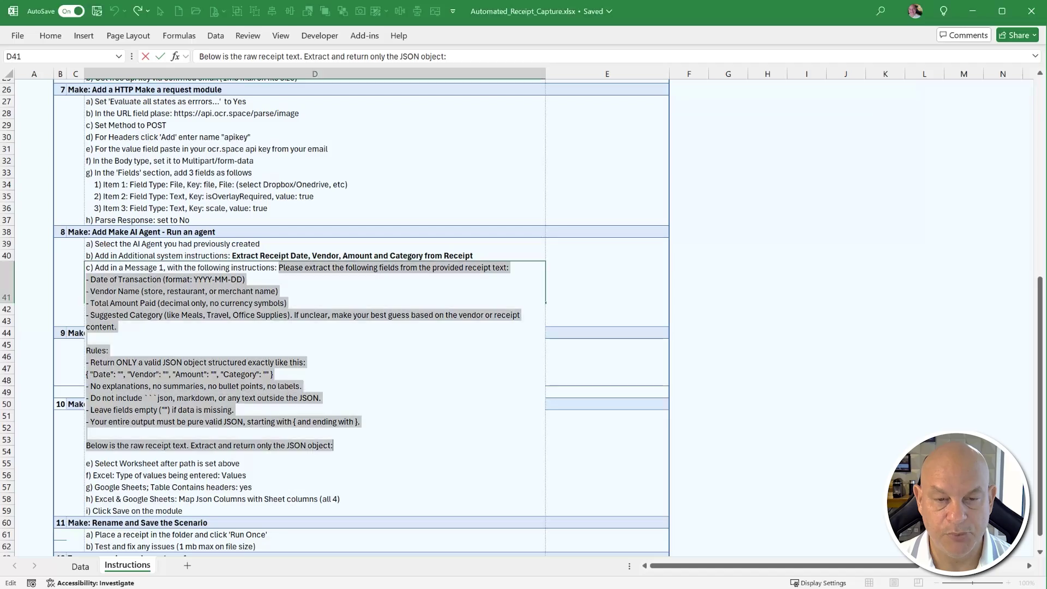
{"action": "left_click", "coordinate": [80, 566]}
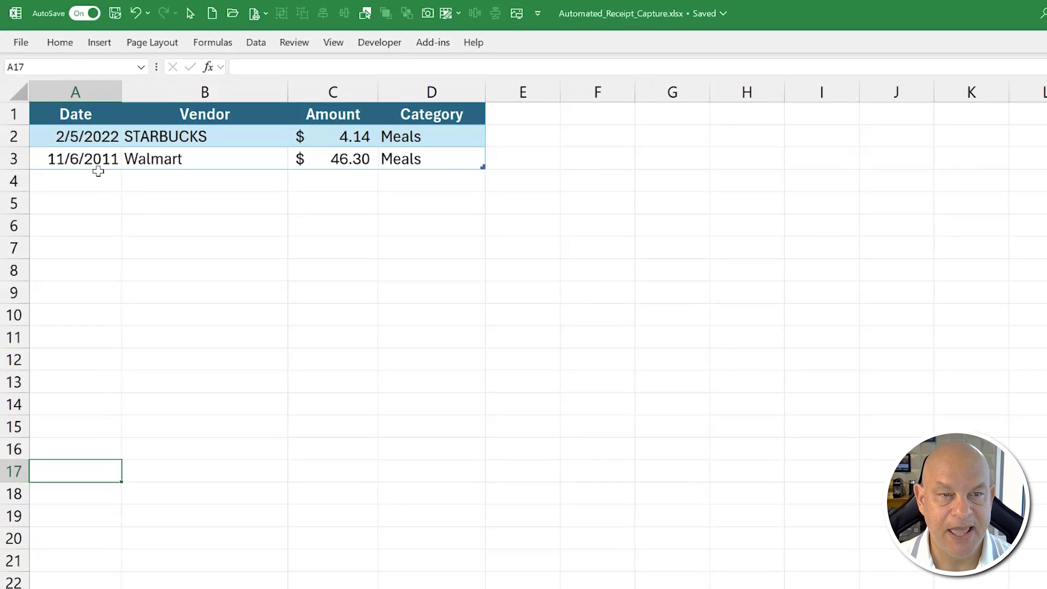
{"action": "left_click_drag", "start_coordinate": [65, 131], "coordinate": [313, 120]}
{"action": "left_click_drag", "start_coordinate": [461, 182], "coordinate": [600, 198]}
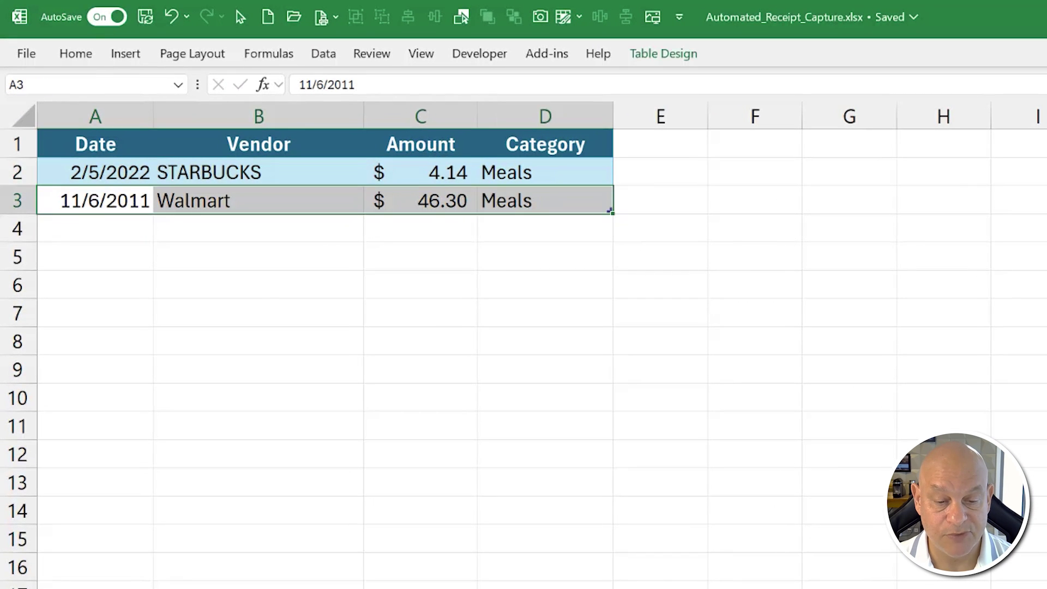
- Back in Make, close the Excel module settings and bring up the Groq rate-limits page
{"action": "key", "text": "alt+Tab"}
{"action": "mouse_move", "coordinate": [26, 256]}
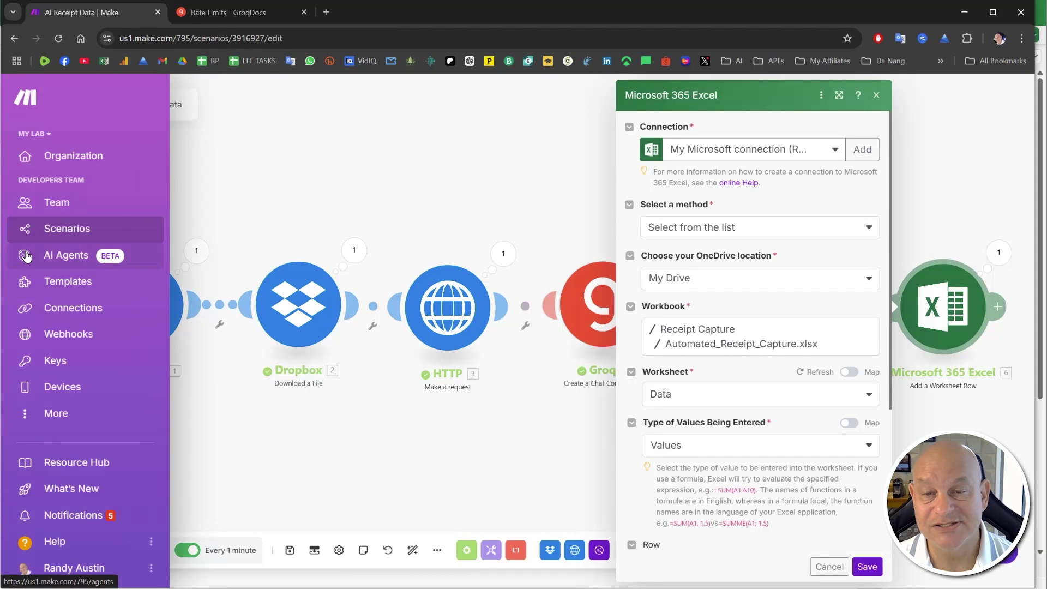
{"action": "left_click", "coordinate": [867, 566]}
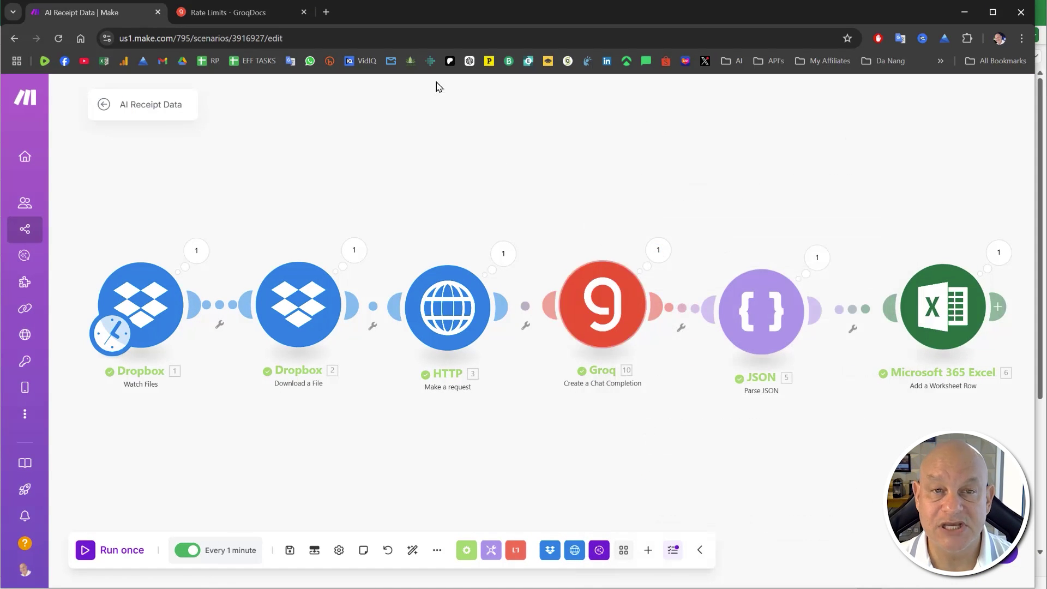
{"action": "left_click", "coordinate": [252, 12]}
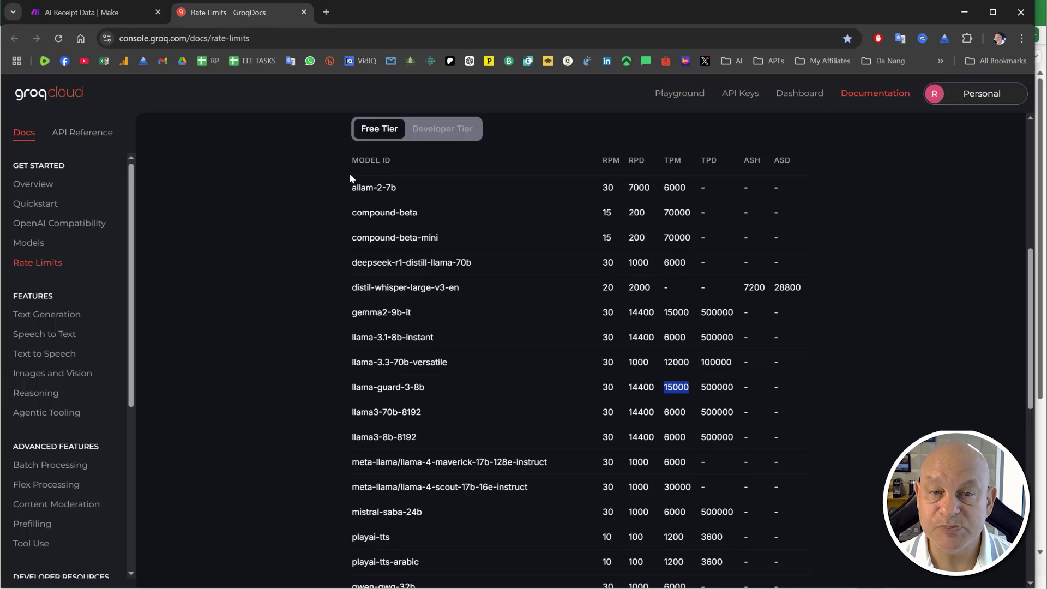
- Review the free-tier rate limits per model, noting the 14400 requests-per-day figure
{"action": "left_click_drag", "start_coordinate": [359, 187], "coordinate": [400, 301]}
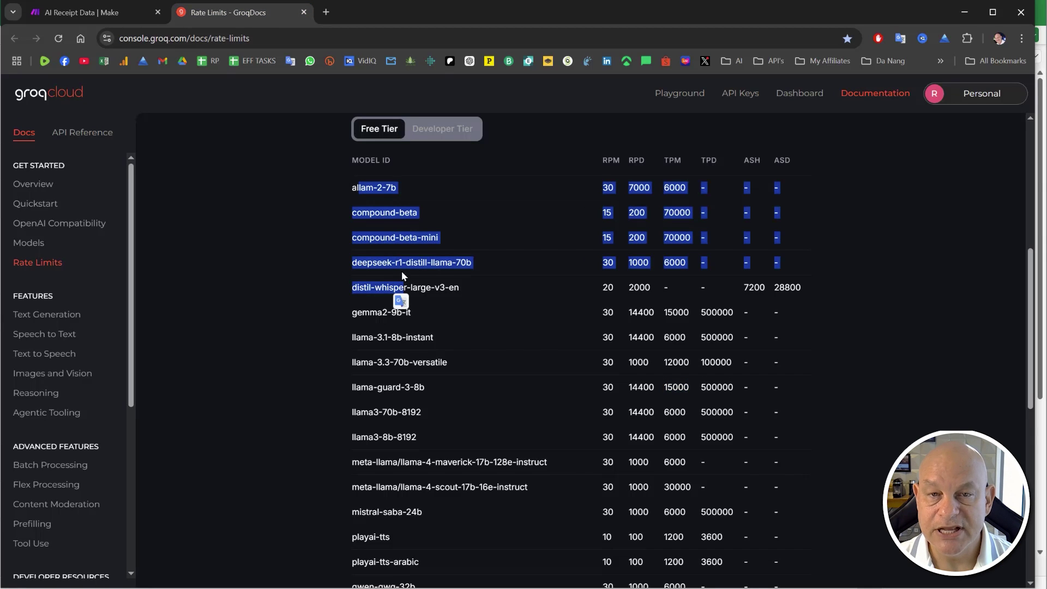
{"action": "scroll", "coordinate": [594, 234], "scroll_direction": "down", "scroll_amount": 3}
{"action": "scroll", "coordinate": [617, 257], "scroll_direction": "up", "scroll_amount": 3}
{"action": "scroll", "coordinate": [591, 367], "scroll_direction": "down", "scroll_amount": 1}
{"action": "left_click_drag", "start_coordinate": [657, 326], "coordinate": [620, 329]}
{"action": "left_click", "coordinate": [655, 352]}
{"action": "scroll", "coordinate": [652, 368], "scroll_direction": "down", "scroll_amount": 3}
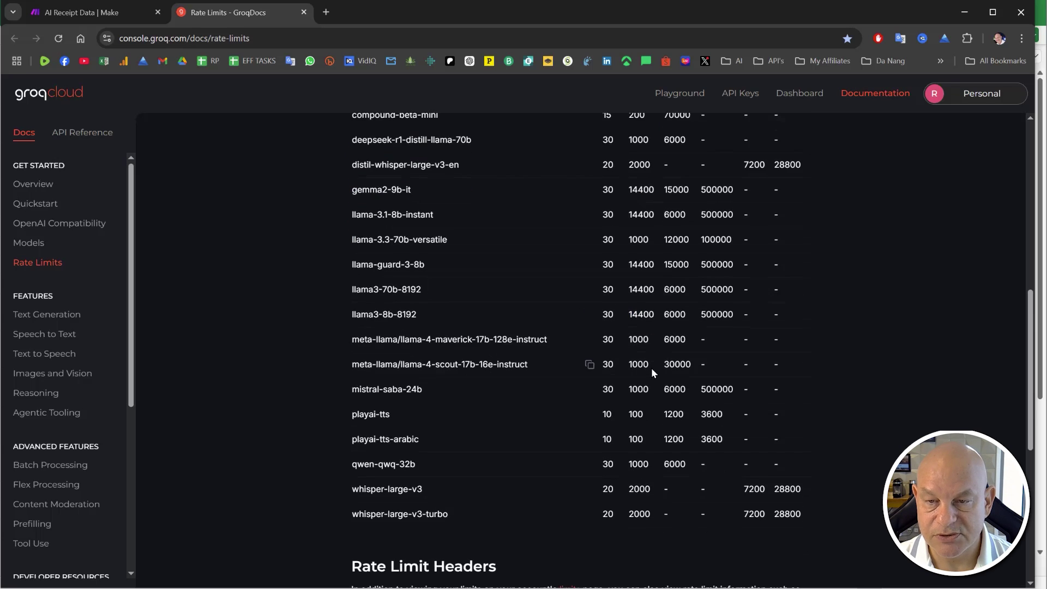
{"action": "scroll", "coordinate": [651, 368], "scroll_direction": "up", "scroll_amount": 1}
{"action": "left_click_drag", "start_coordinate": [459, 446], "coordinate": [404, 276]}
{"action": "scroll", "coordinate": [428, 266], "scroll_direction": "up", "scroll_amount": 5}
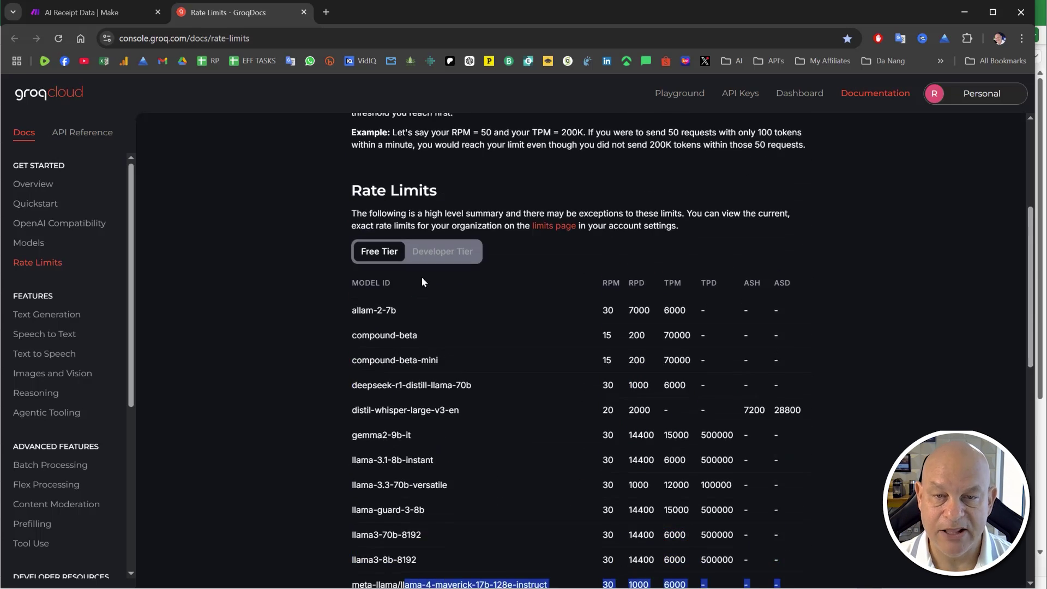
- Compare the developer-tier limits against the free tier, then return to the Make receipt scenario
{"action": "left_click", "coordinate": [439, 256]}
{"action": "scroll", "coordinate": [462, 361], "scroll_direction": "down", "scroll_amount": 2}
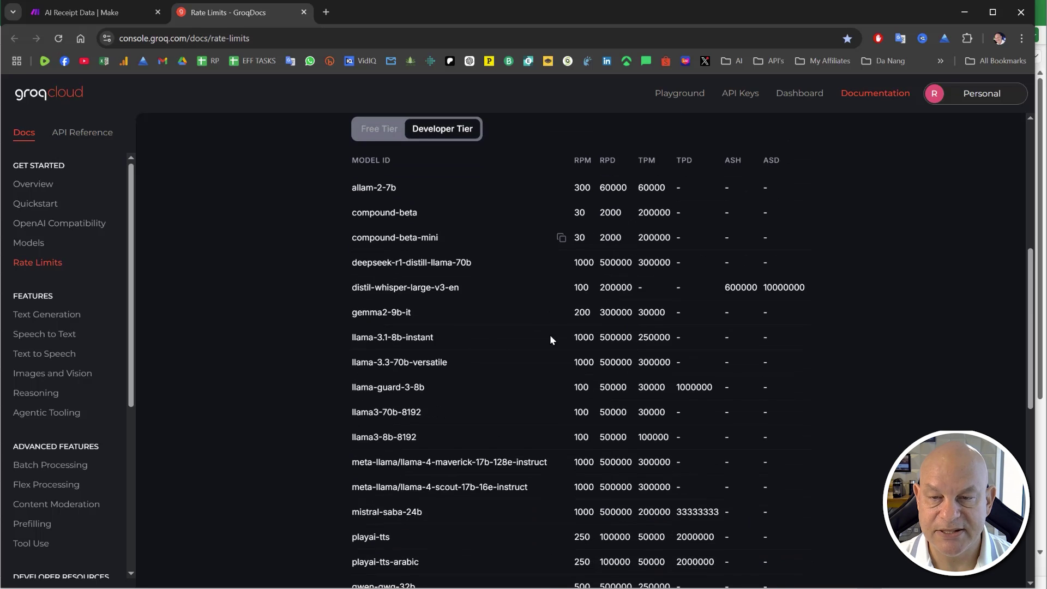
{"action": "scroll", "coordinate": [550, 351], "scroll_direction": "down", "scroll_amount": 1}
{"action": "scroll", "coordinate": [550, 351], "scroll_direction": "up", "scroll_amount": 2}
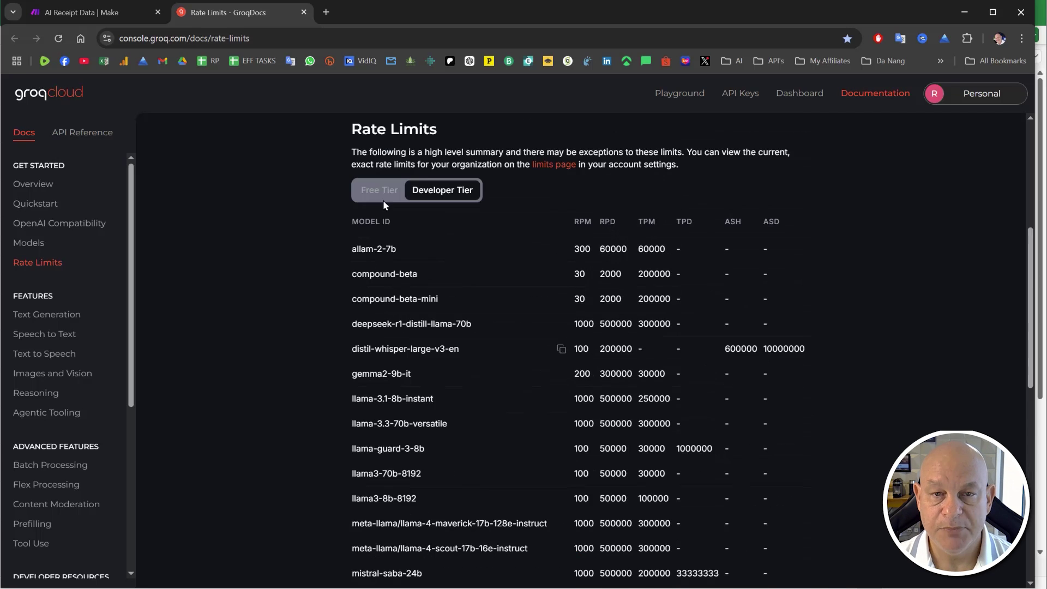
{"action": "left_click", "coordinate": [379, 189]}
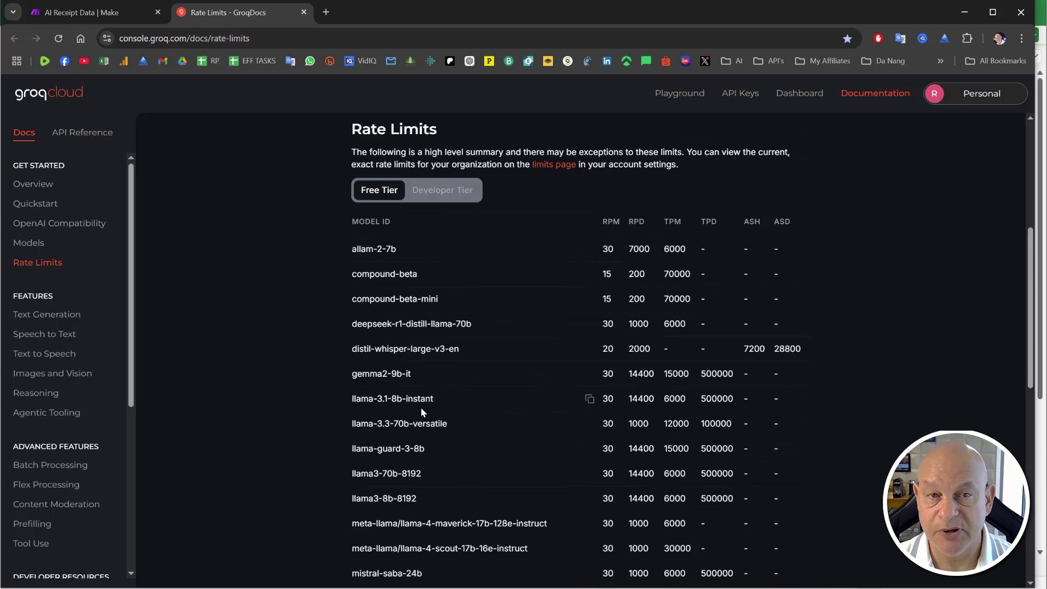
{"action": "scroll", "coordinate": [410, 367], "scroll_direction": "down", "scroll_amount": 2}
{"action": "left_click", "coordinate": [106, 14]}
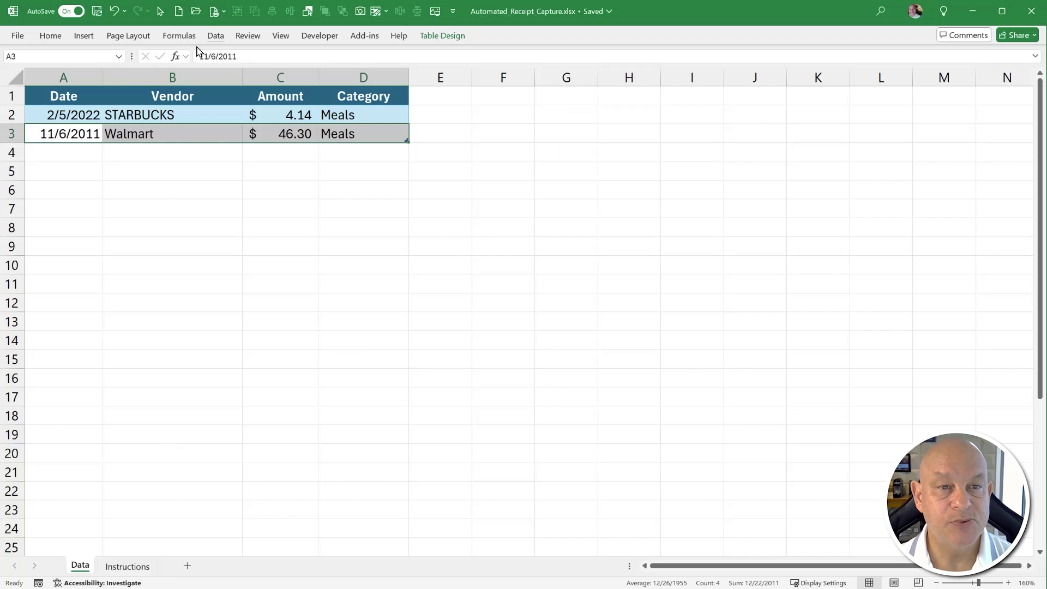
{"action": "left_click_drag", "start_coordinate": [174, 114], "coordinate": [170, 133]}
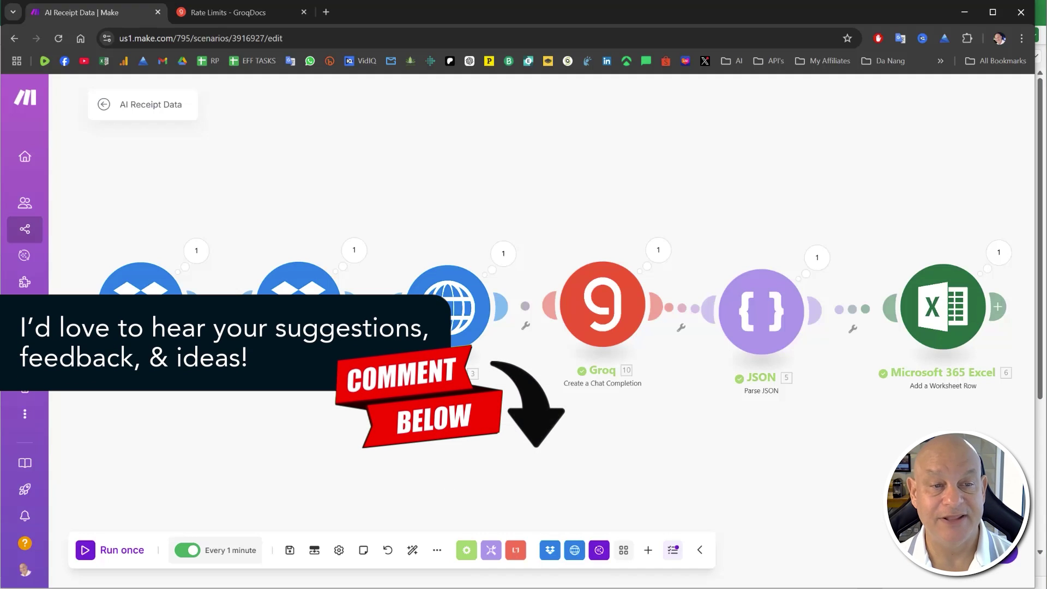
{"action": "mouse_move", "coordinate": [25, 276]}
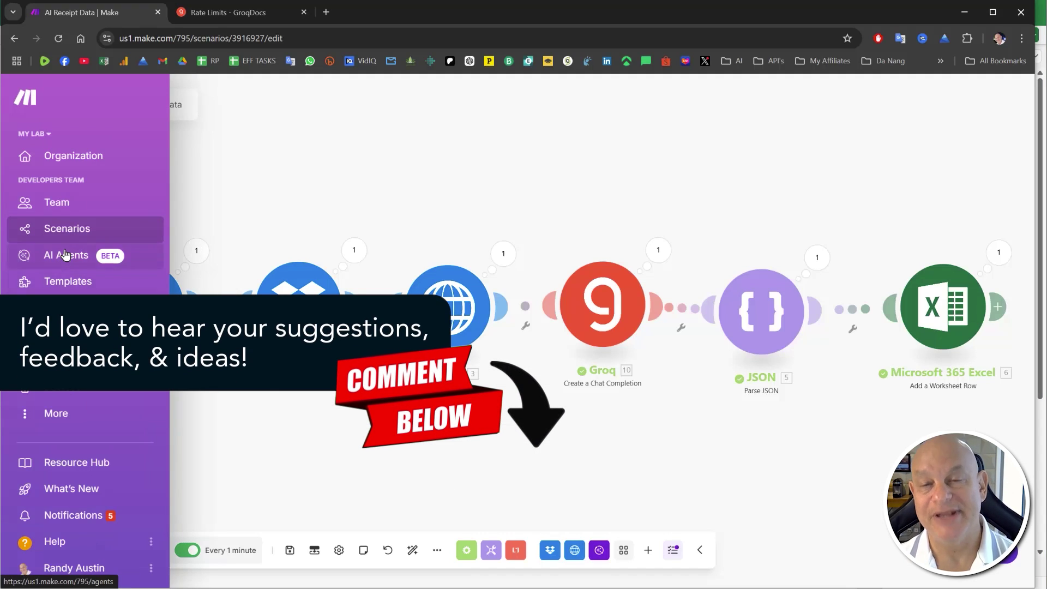